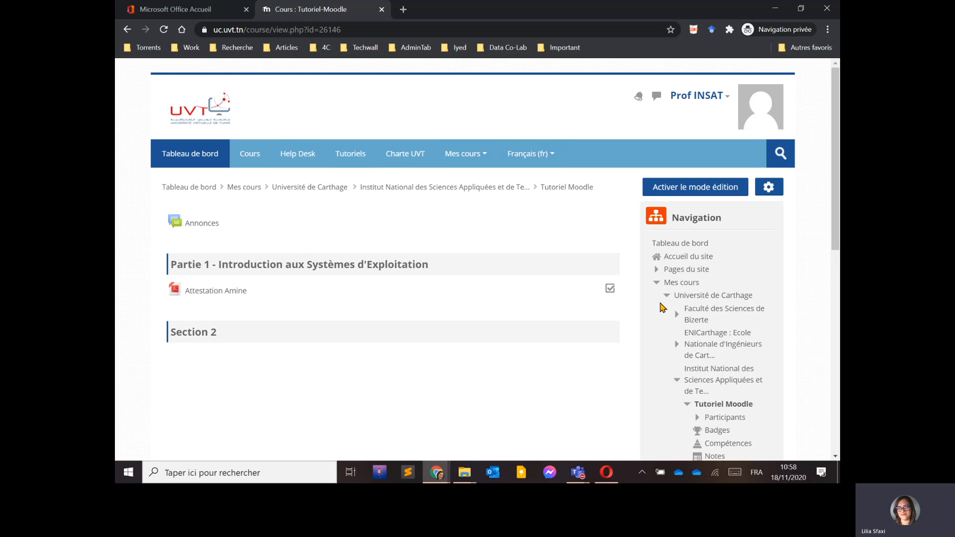
Turn on editing mode and add a new Devoir (assignment) activity to the Partie 1 section.
click(698, 189)
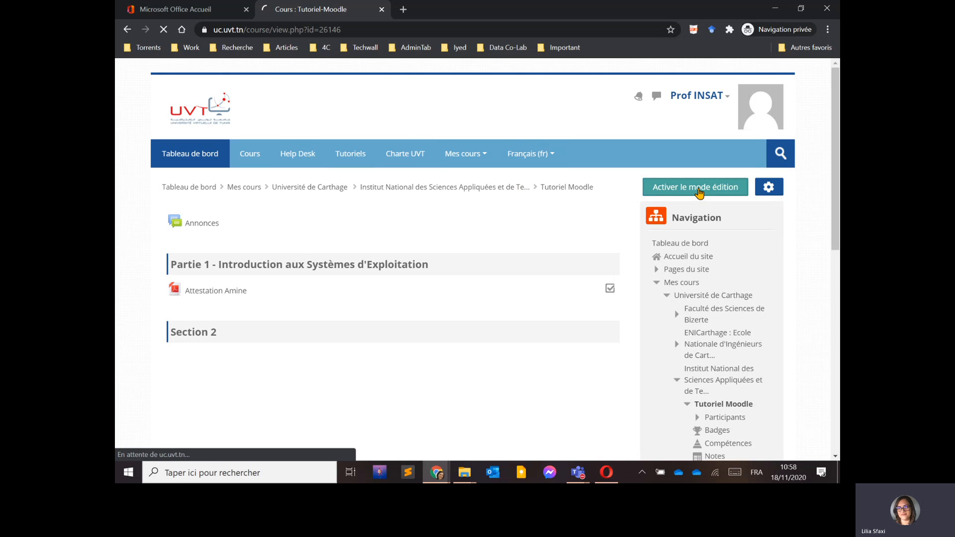
scroll(422, 247, down, 3)
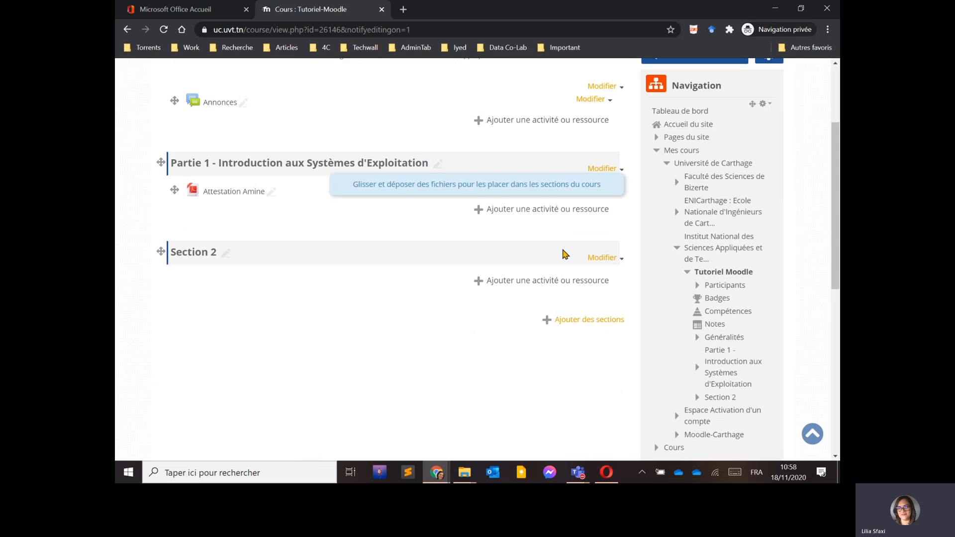
click(512, 209)
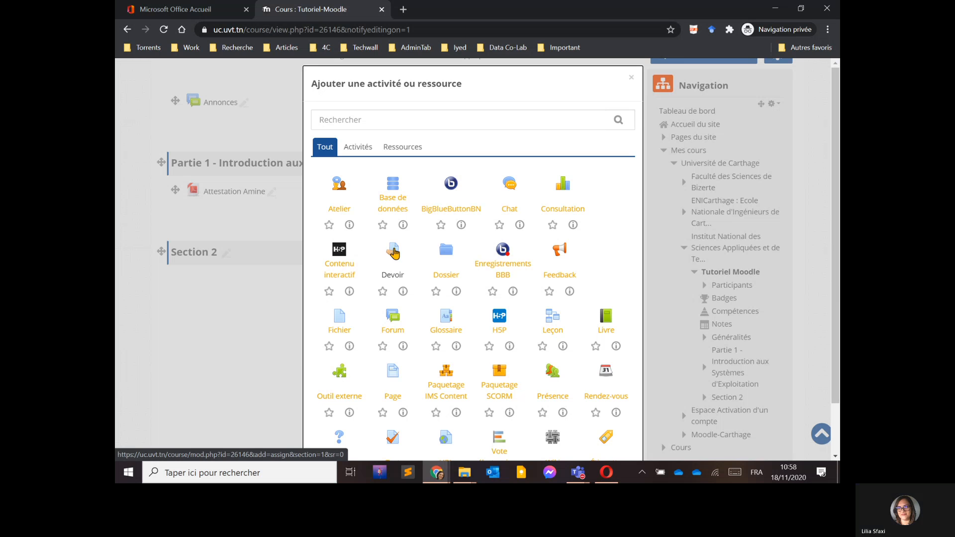
click(393, 252)
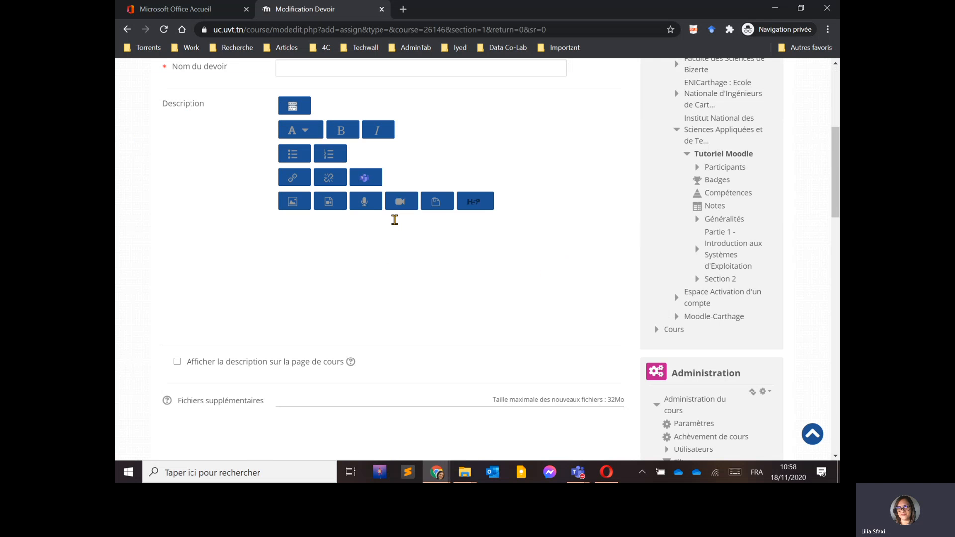
Name the assignment Recherche SE and enter the description 'Faire une recherche sur les différents SE connus.'.
click(393, 327)
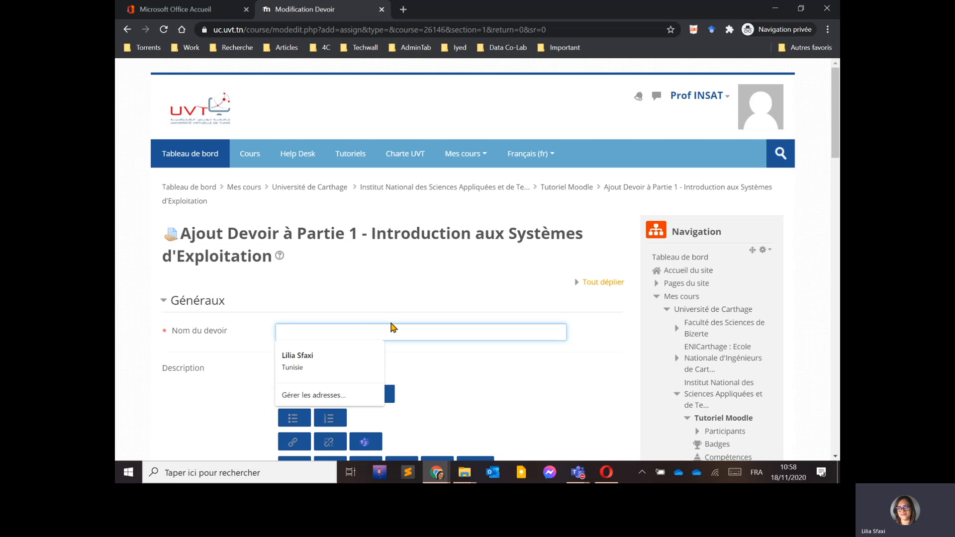
text(Recherche SE)
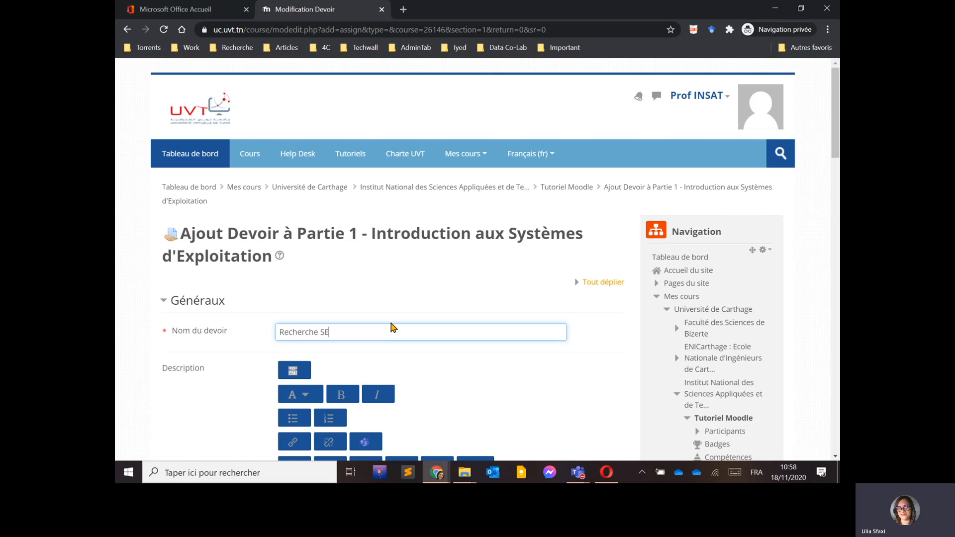
scroll(393, 327, down, 5)
click(367, 263)
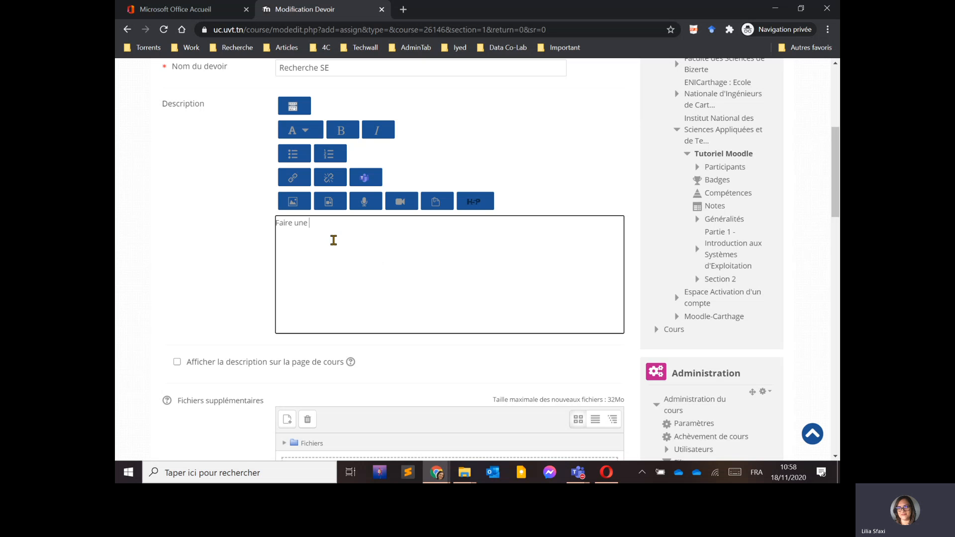
text(Faire une recherche sur les différents SE connus.)
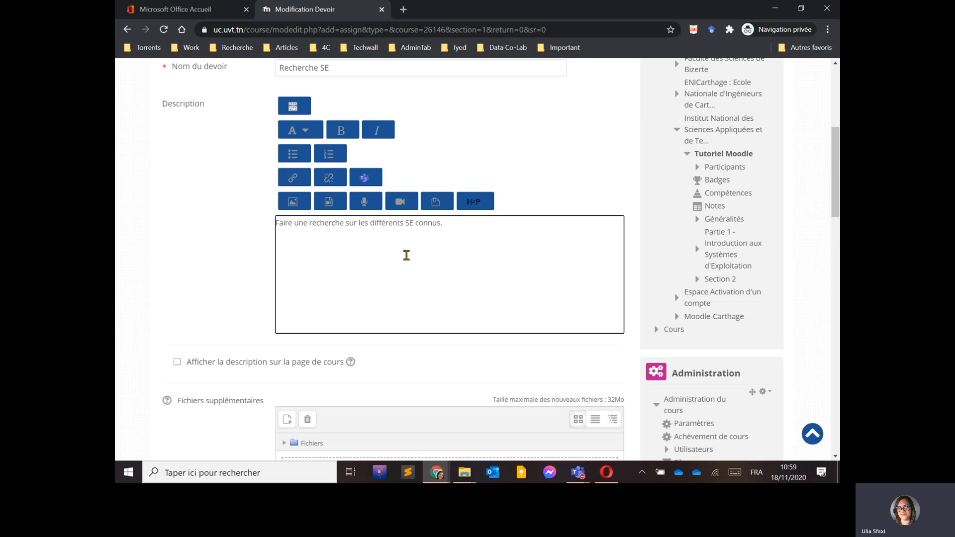
Disable the 'Autoriser la remise dès le' submission start date.
scroll(459, 262, down, 3)
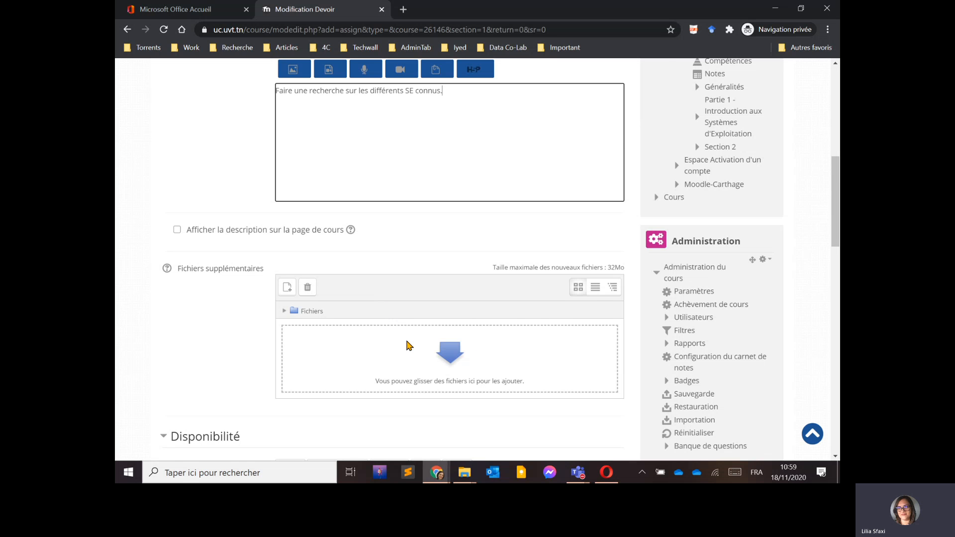
scroll(406, 345, down, 3)
scroll(433, 335, down, 3)
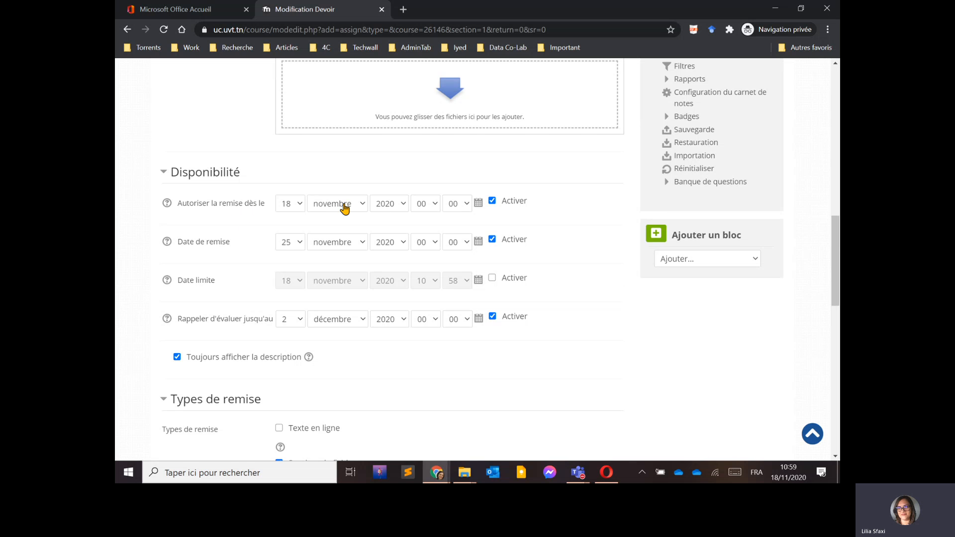
click(492, 202)
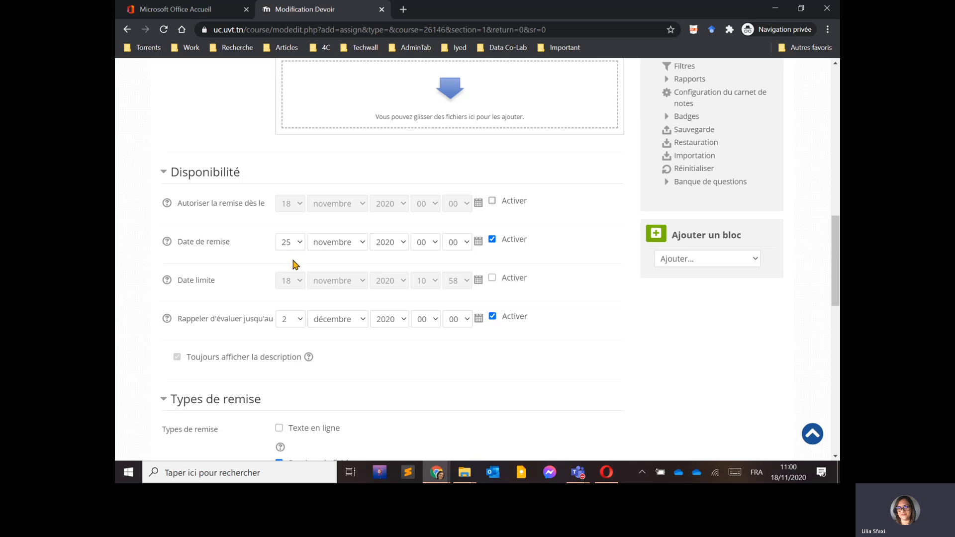
Set the due date (Date de remise) to 18 novembre 2020 at 11:05.
click(297, 244)
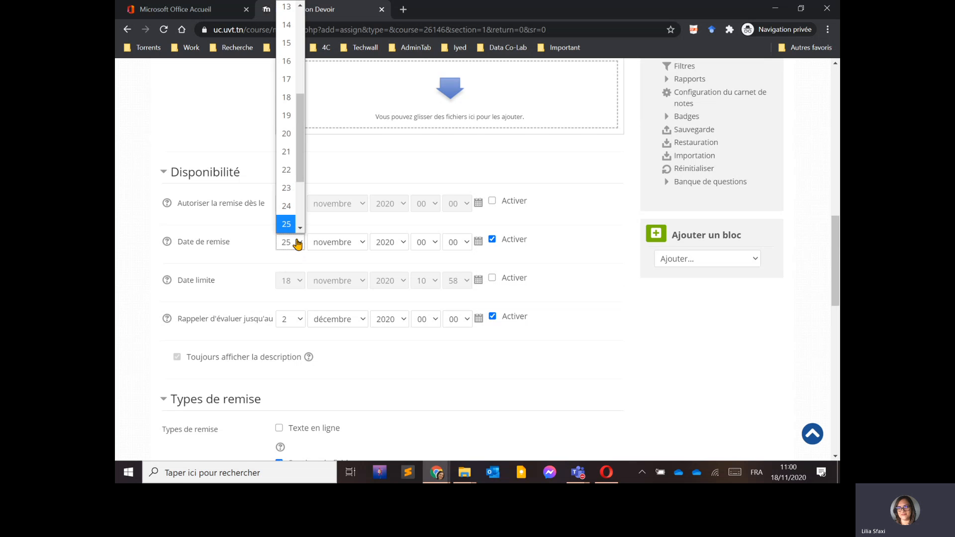
click(288, 98)
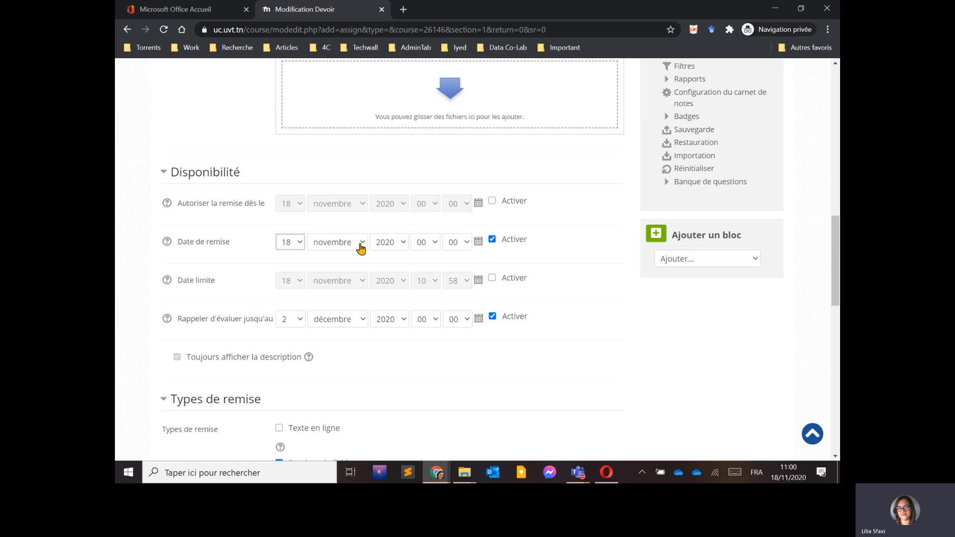
mouse_move(789, 478)
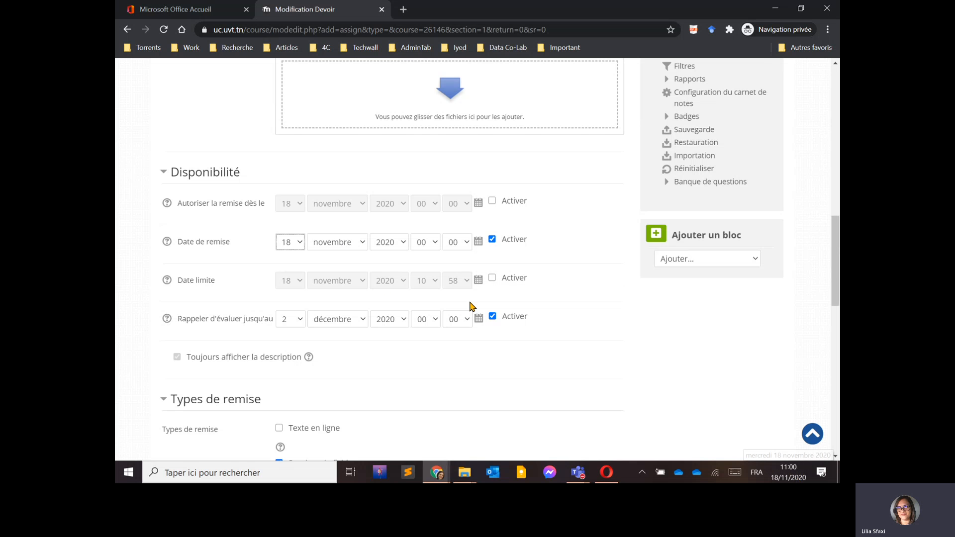
click(431, 243)
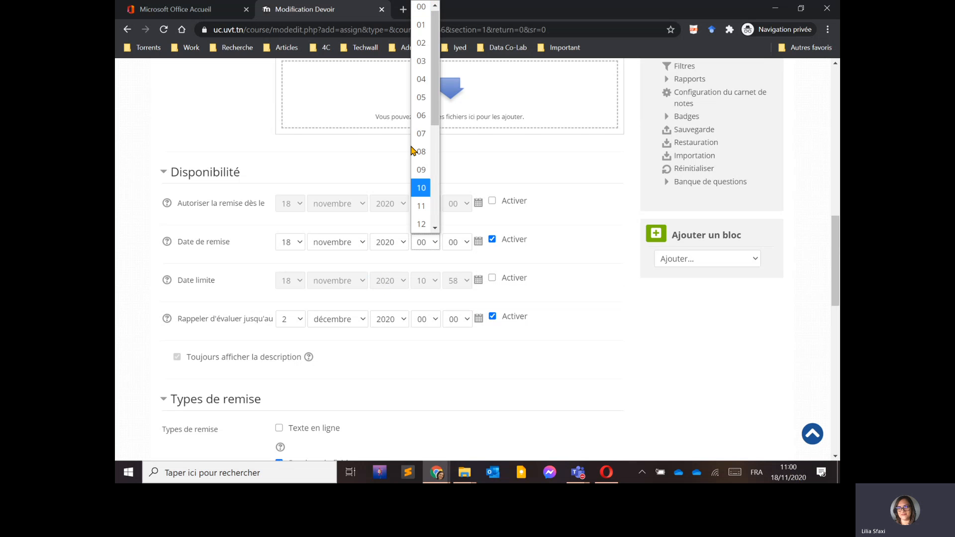
scroll(429, 146, down, 4)
scroll(423, 134, up, 4)
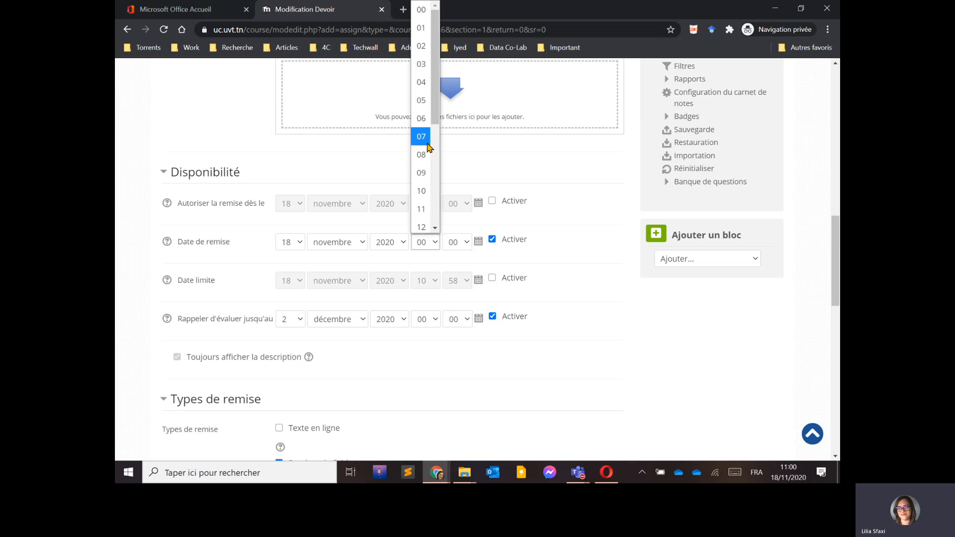
click(420, 209)
click(465, 243)
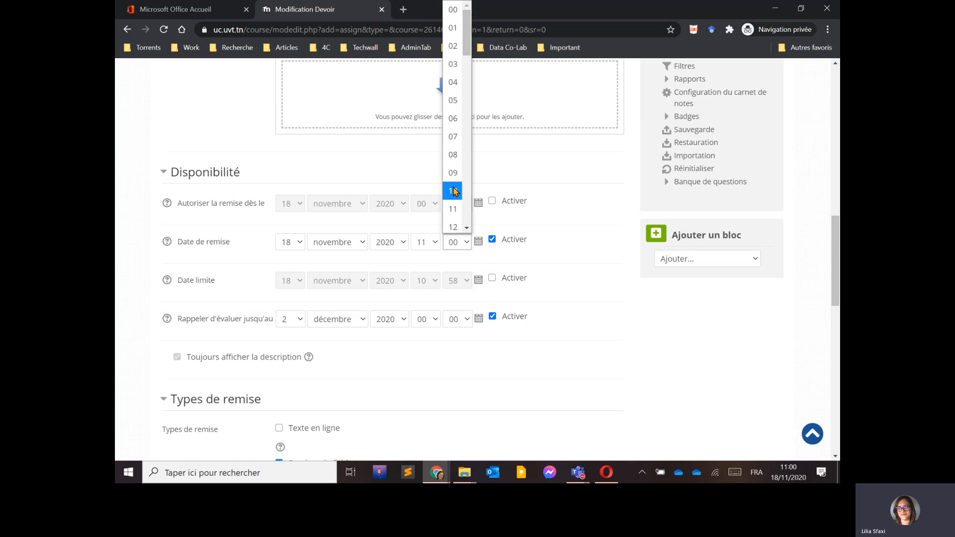
click(450, 100)
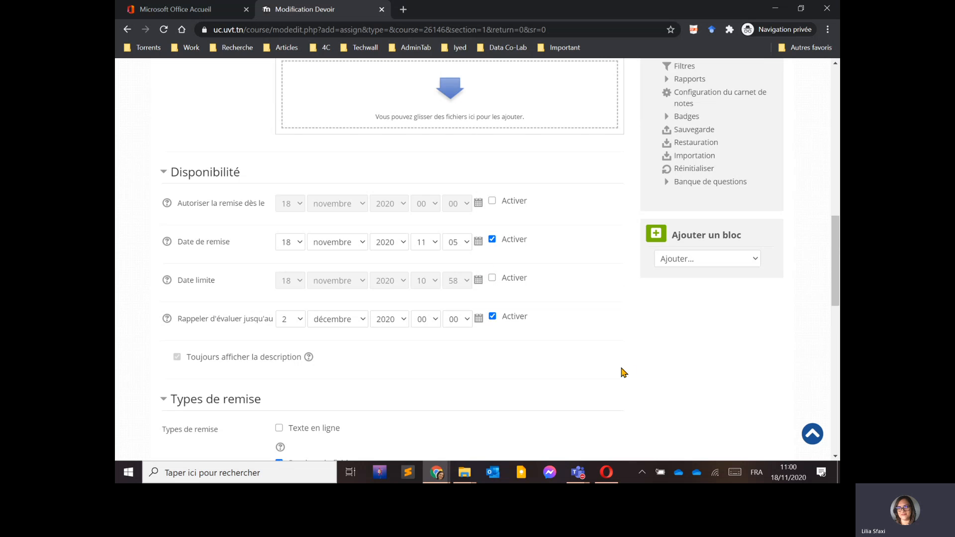
Disable the 'Rappeler d'évaluer jusqu'au' reminder and save the assignment, returning to the course.
scroll(543, 362, down, 2)
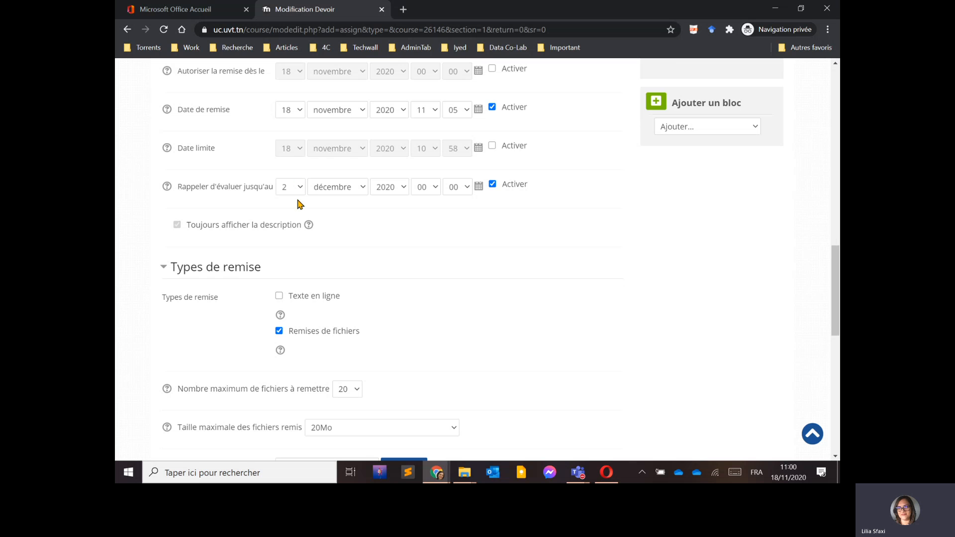
click(493, 186)
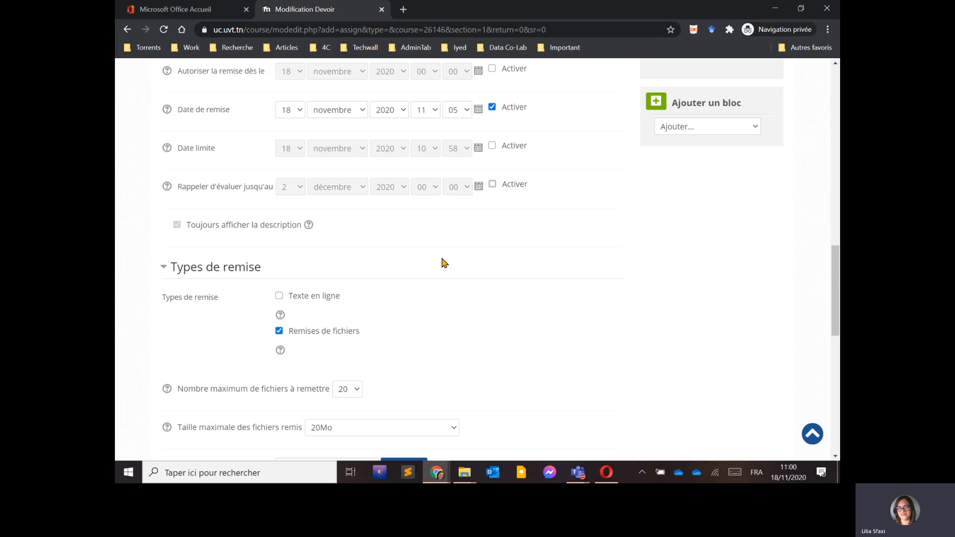
scroll(441, 262, down, 3)
scroll(472, 216, down, 5)
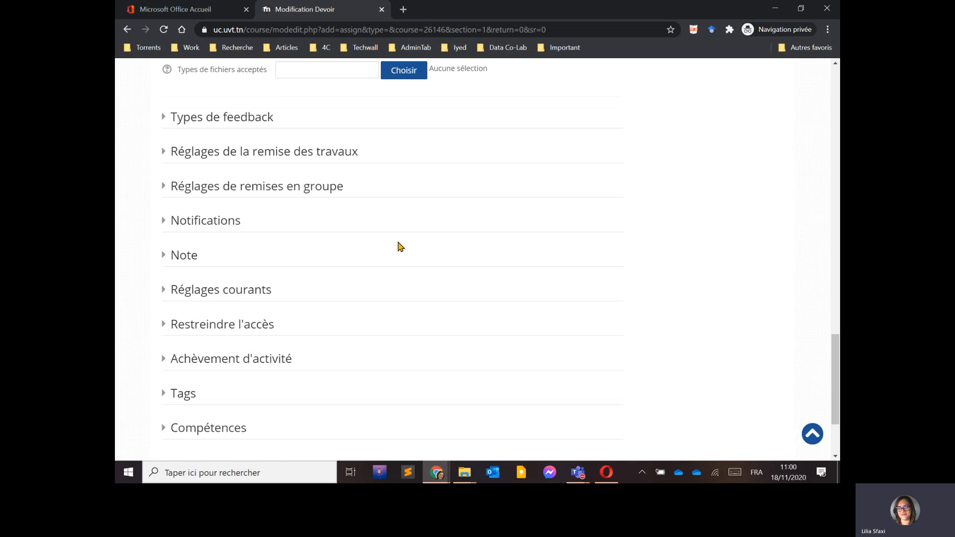
scroll(250, 330, up, 6)
scroll(390, 293, down, 3)
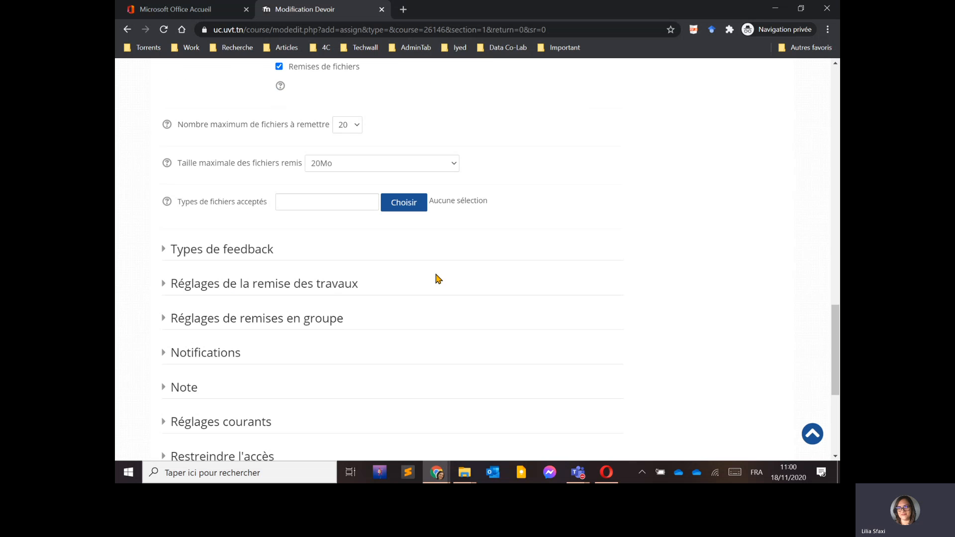
scroll(528, 218, down, 5)
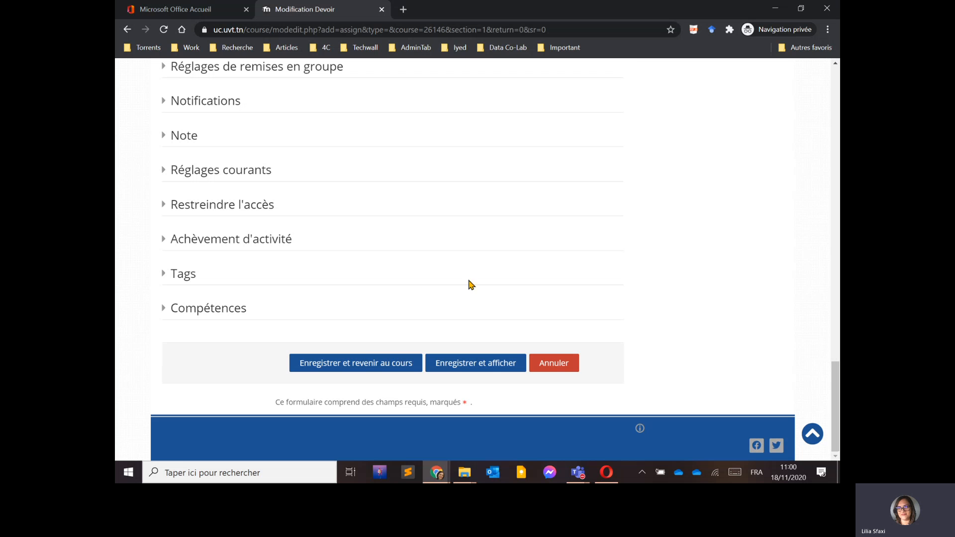
click(337, 368)
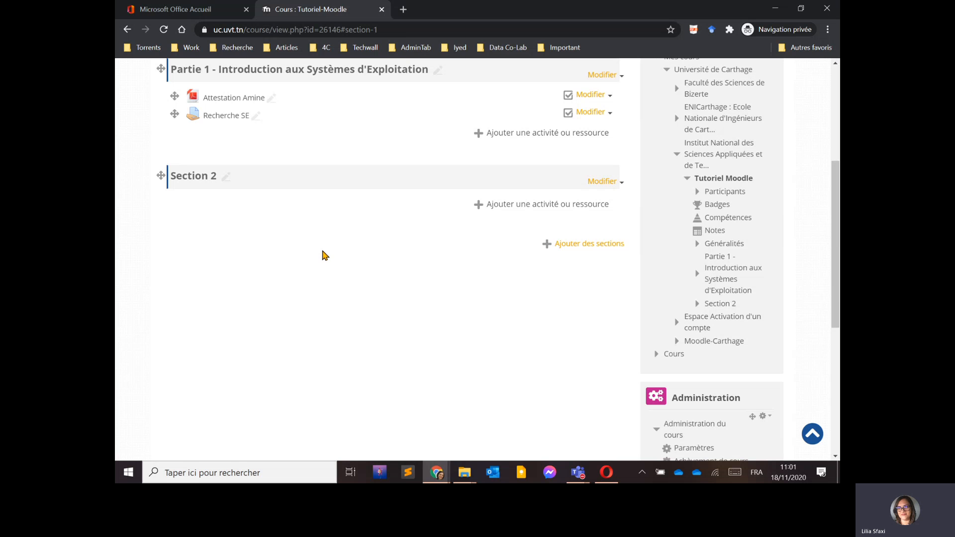
Switch to the browser logged in as the student and reload the course page.
scroll(442, 326, up, 3)
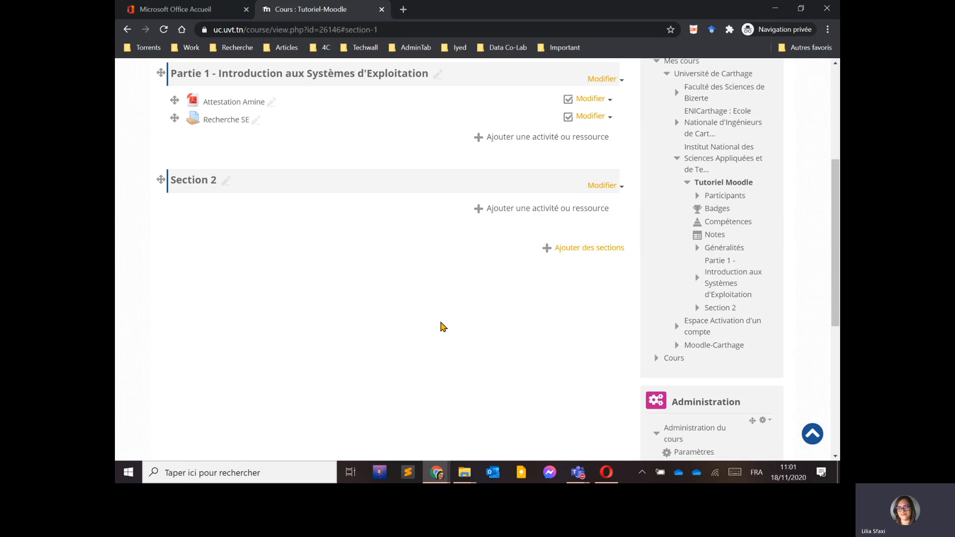
key(alt+Tab)
key(alt+Tab)
key(alt+Tab)
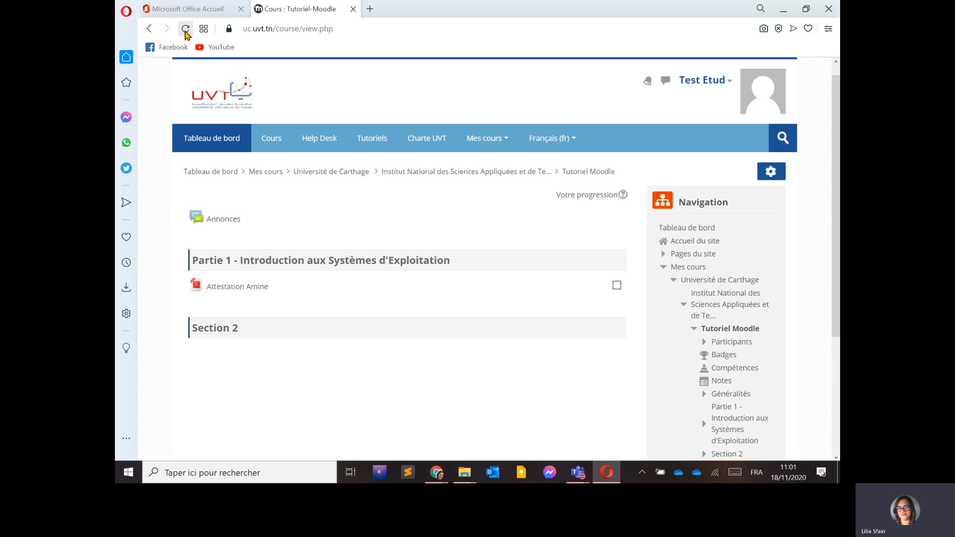
click(185, 29)
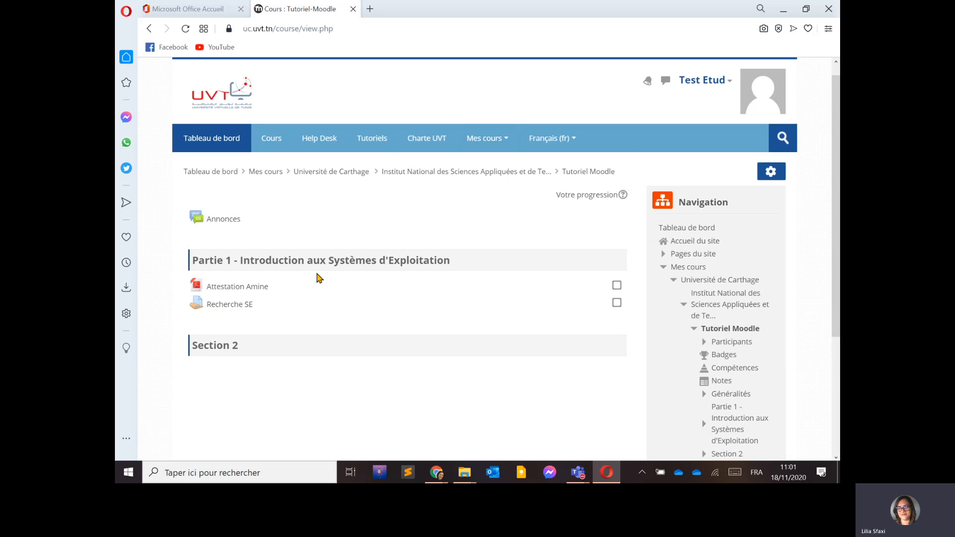
Open the Recherche SE assignment as the student and start adding a submission.
click(232, 306)
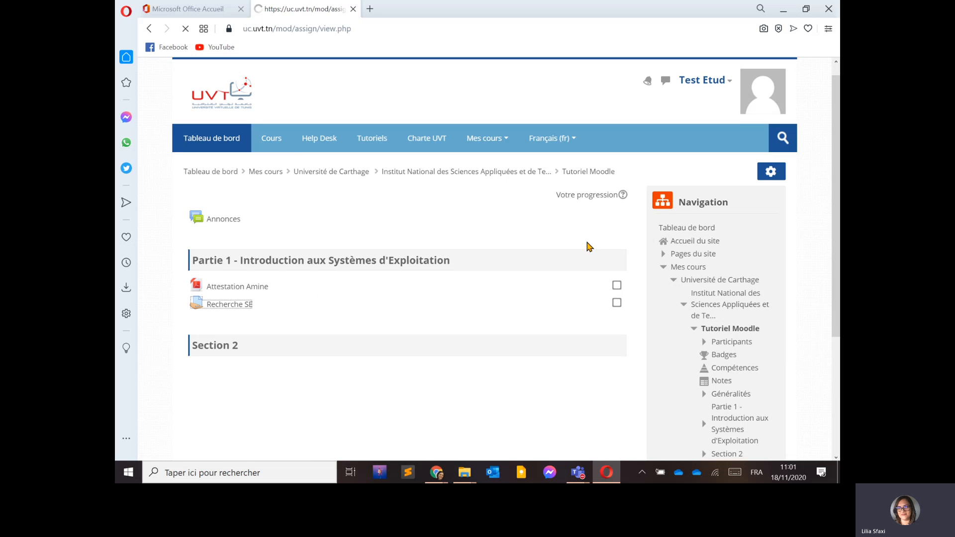
scroll(354, 220, down, 2)
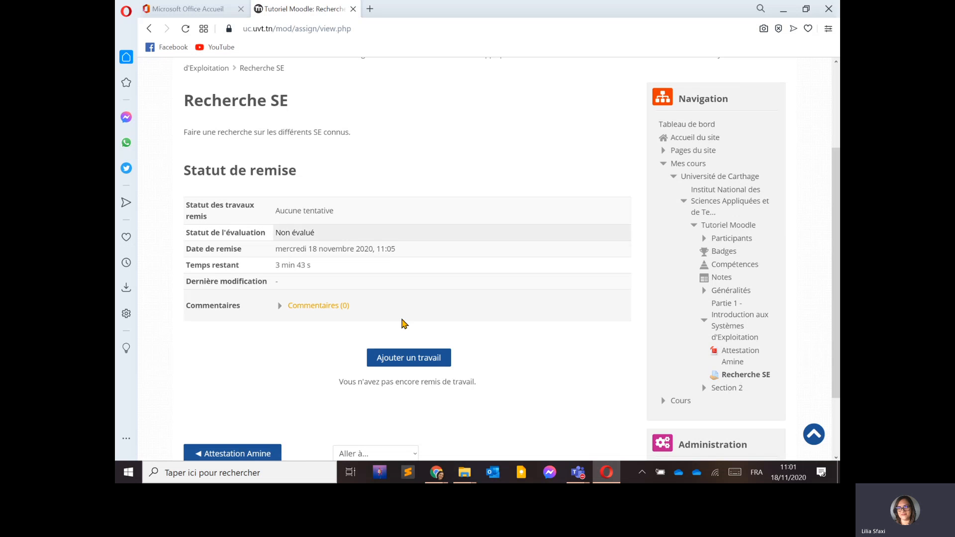
click(414, 359)
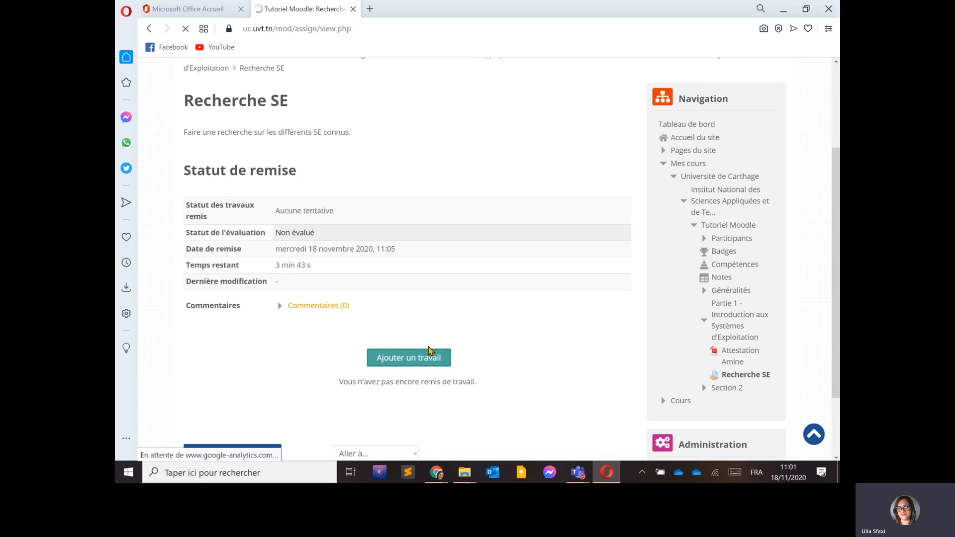
click(394, 364)
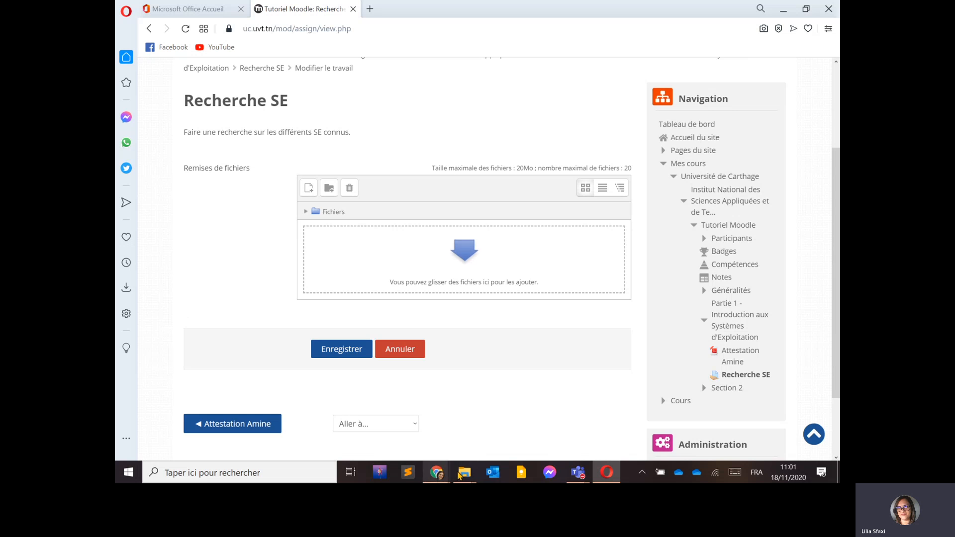
Drag Formation en Big Data - LS.pdf from the Documents folder into the file submission area.
mouse_move(464, 473)
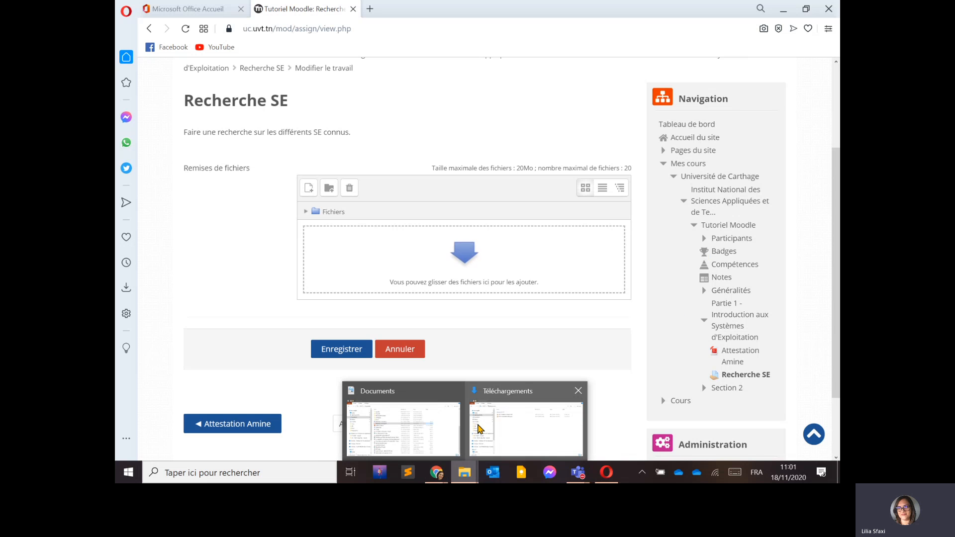
click(410, 430)
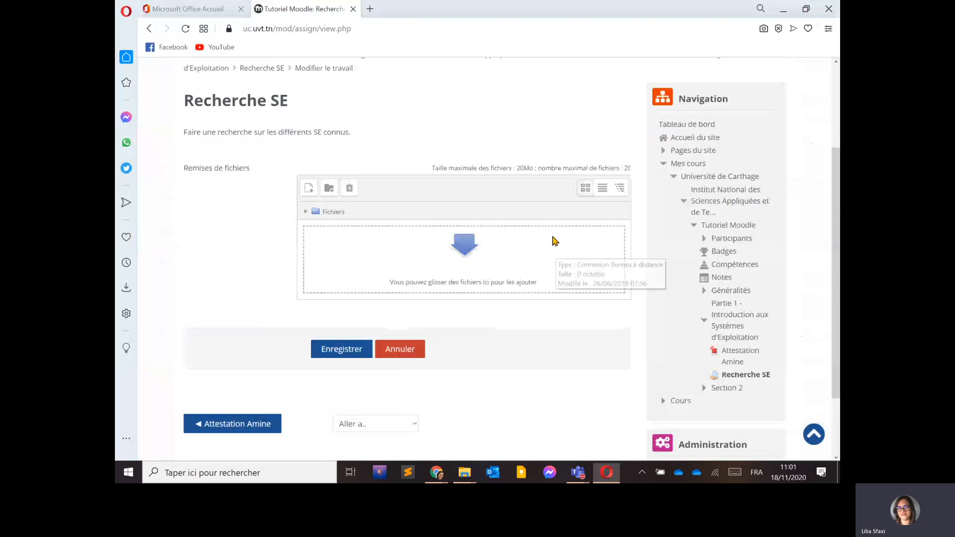
drag(525, 79, 654, 91)
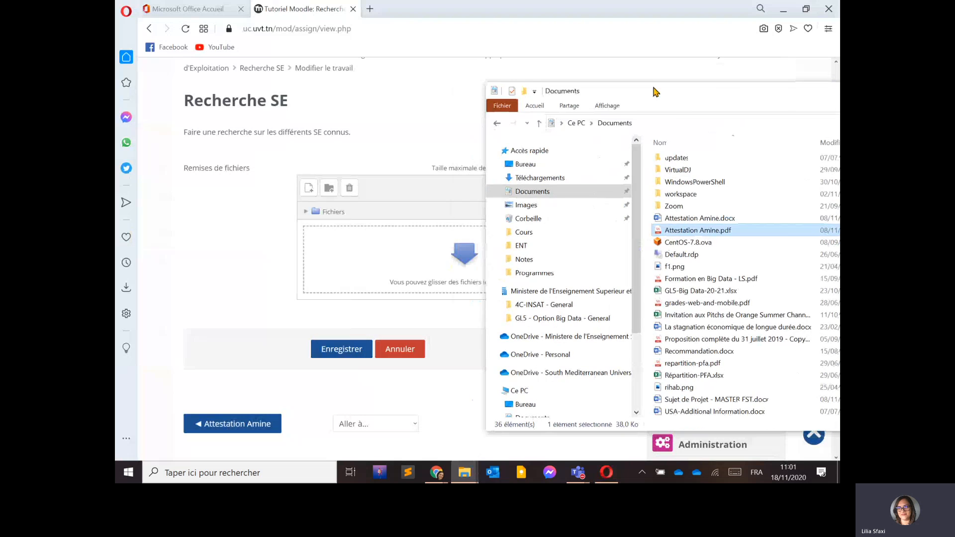
drag(682, 287, 437, 276)
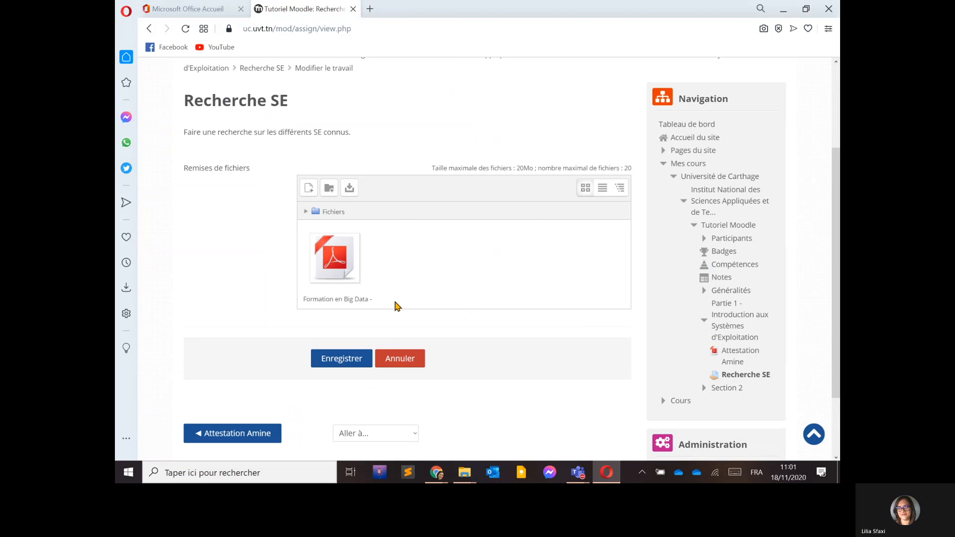
Save the student's file submission for the Recherche SE assignment.
click(336, 357)
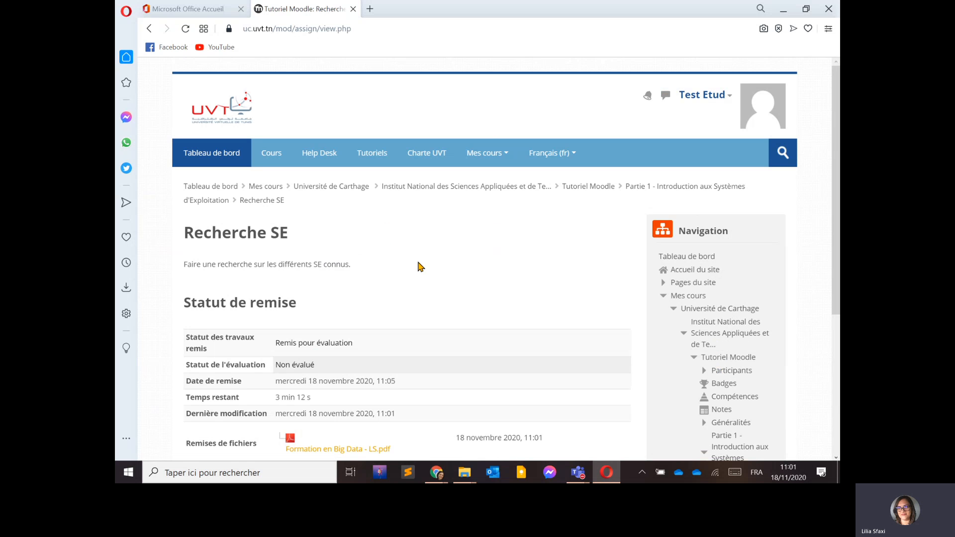
scroll(330, 294, down, 3)
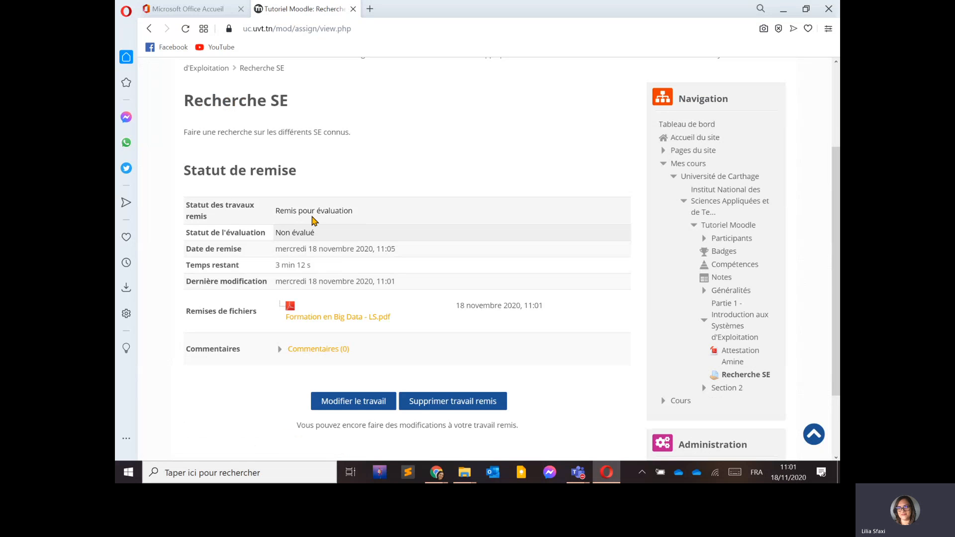
drag(286, 212, 341, 219)
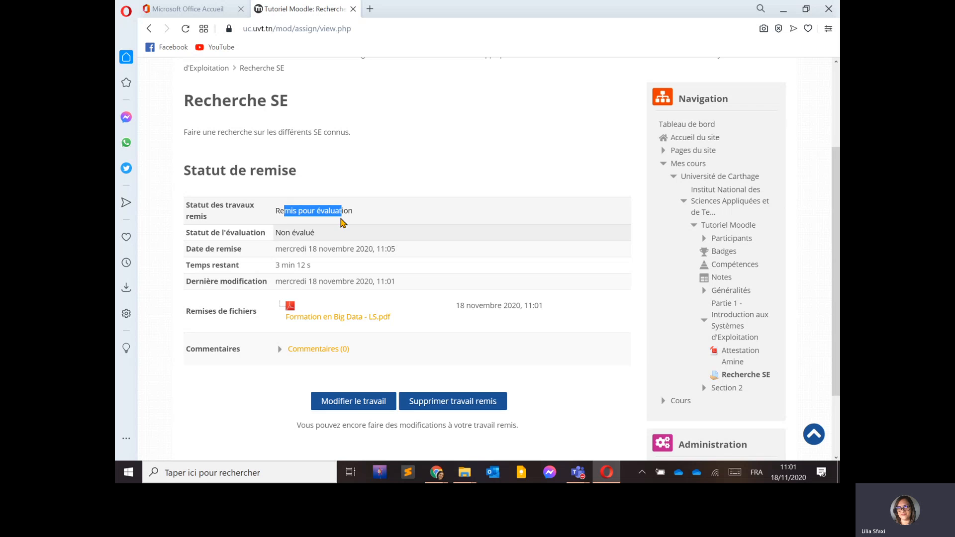
click(352, 211)
Switch to the teacher's browser, open the Recherche SE assignment and view all submitted work.
key(alt+Tab)
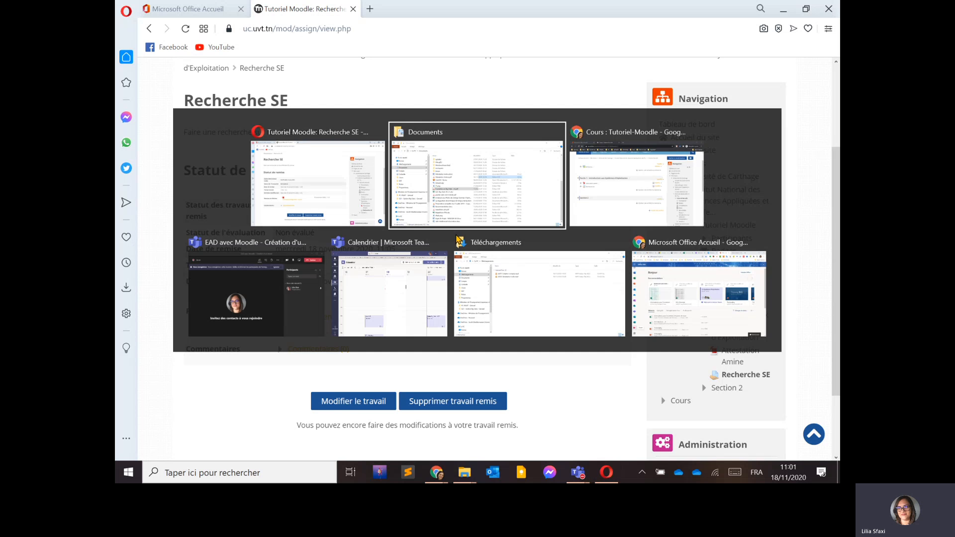
key(alt+Tab)
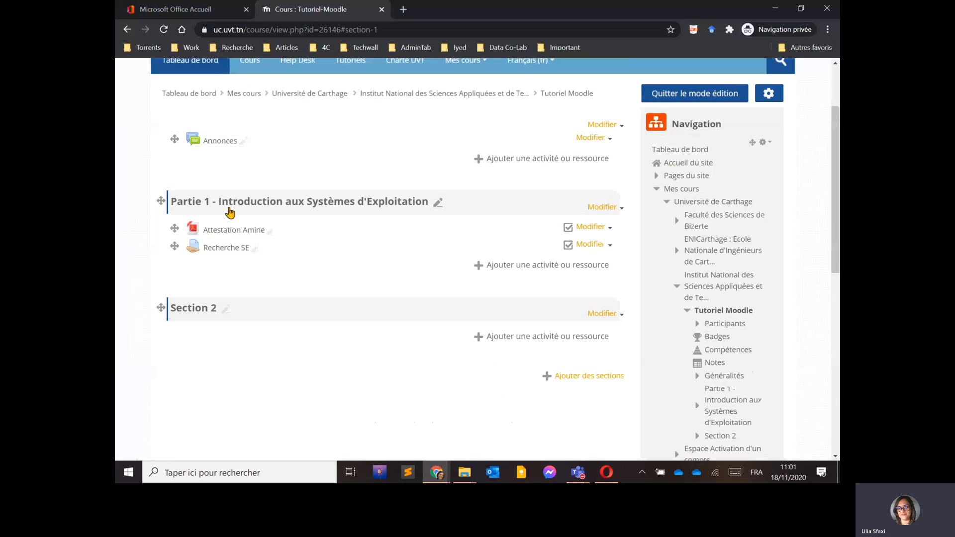
click(224, 248)
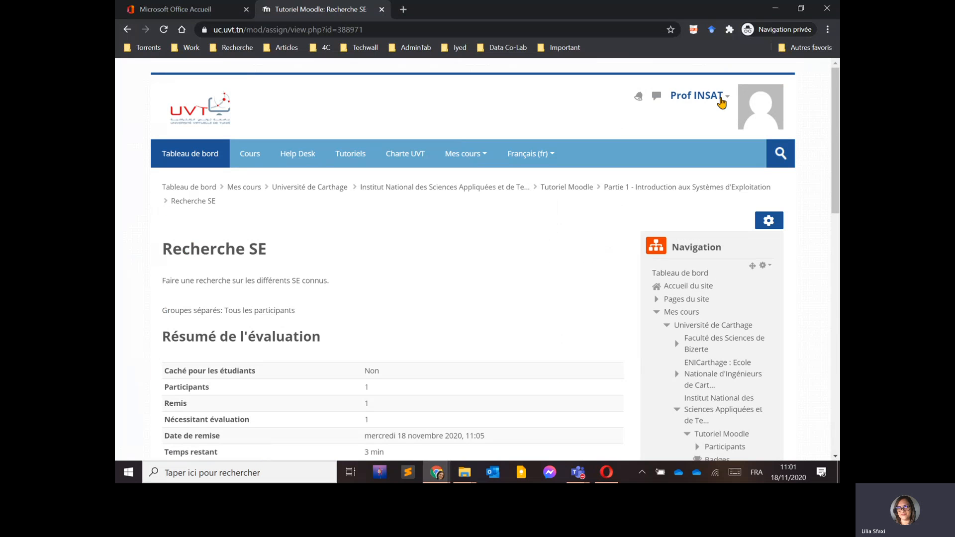
scroll(367, 308, down, 5)
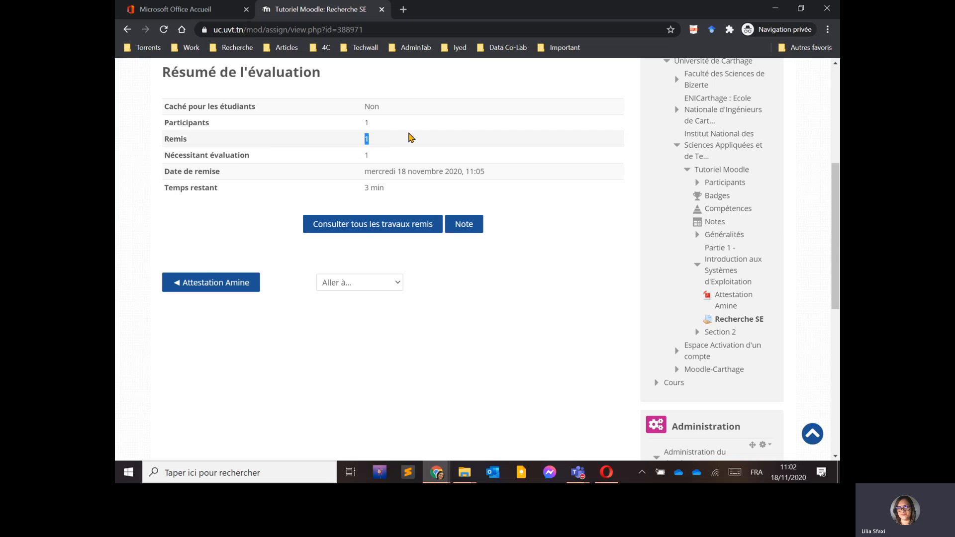
click(365, 227)
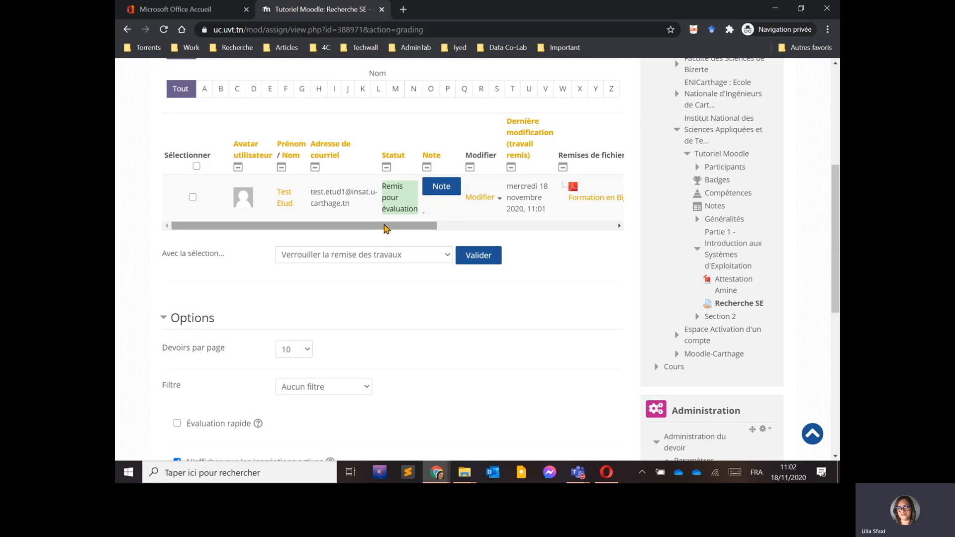
Scroll through the submissions table and open the student's submitted PDF to review it.
drag(384, 228, 462, 227)
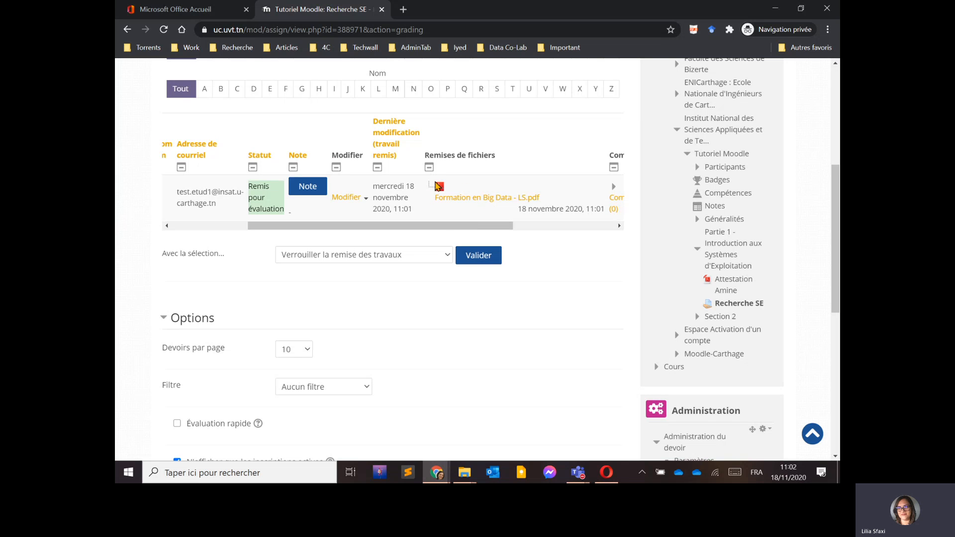
drag(443, 228, 571, 220)
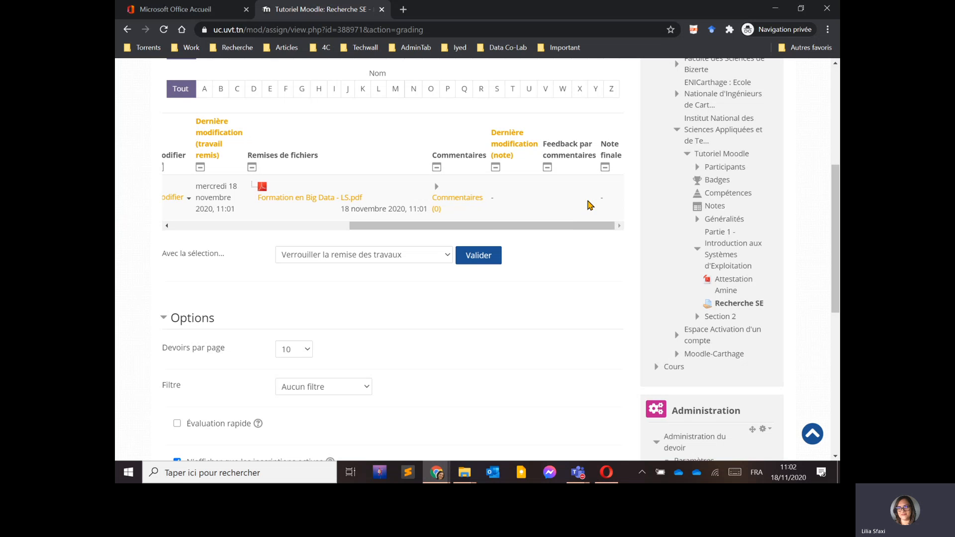
drag(482, 225, 361, 229)
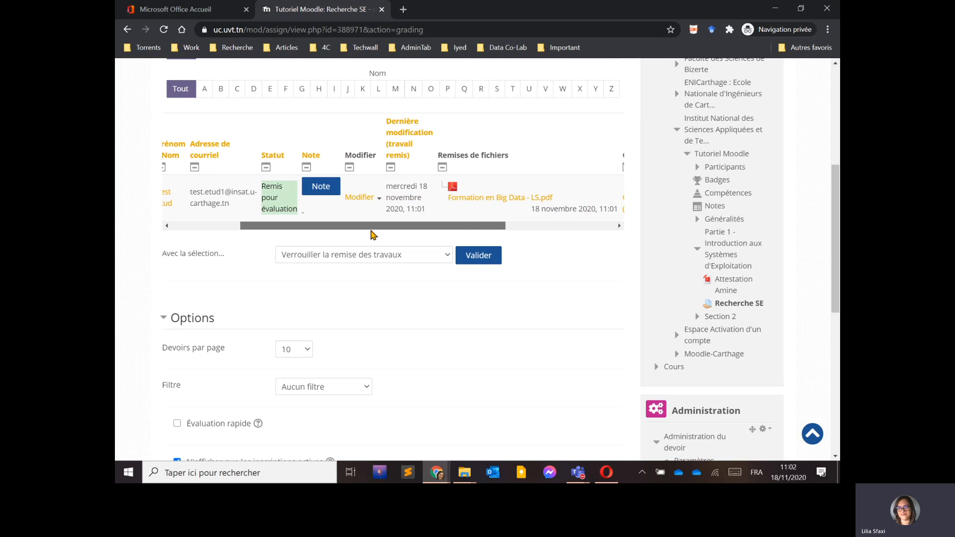
click(486, 198)
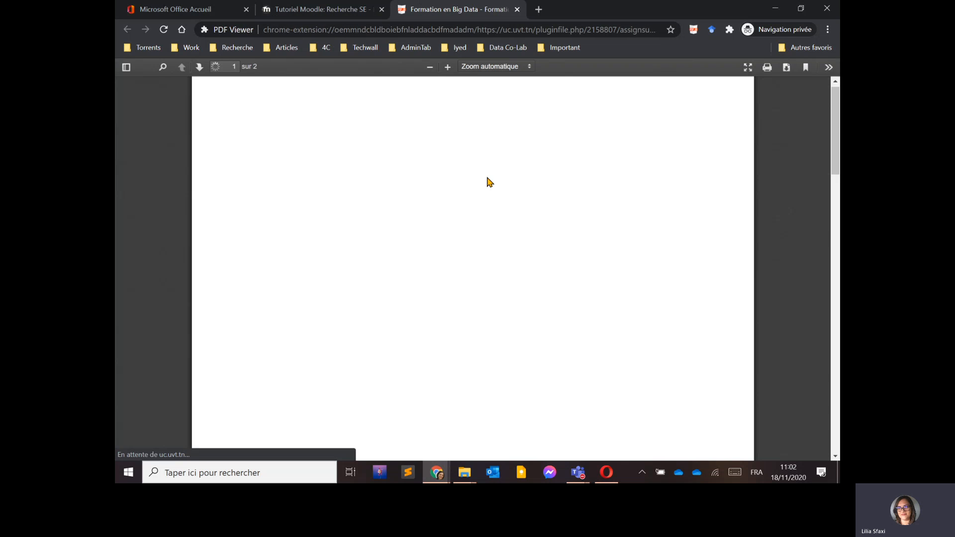
scroll(471, 206, down, 5)
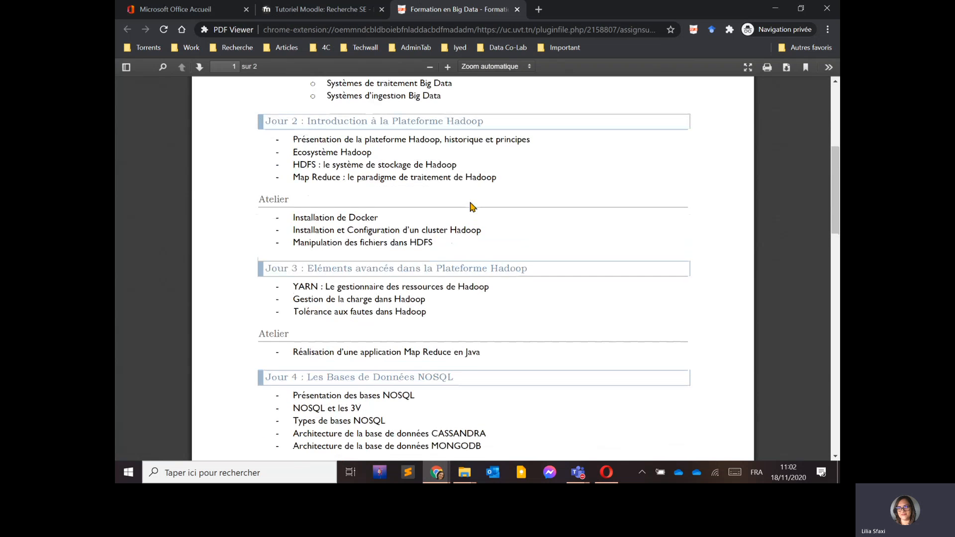
scroll(448, 184, up, 5)
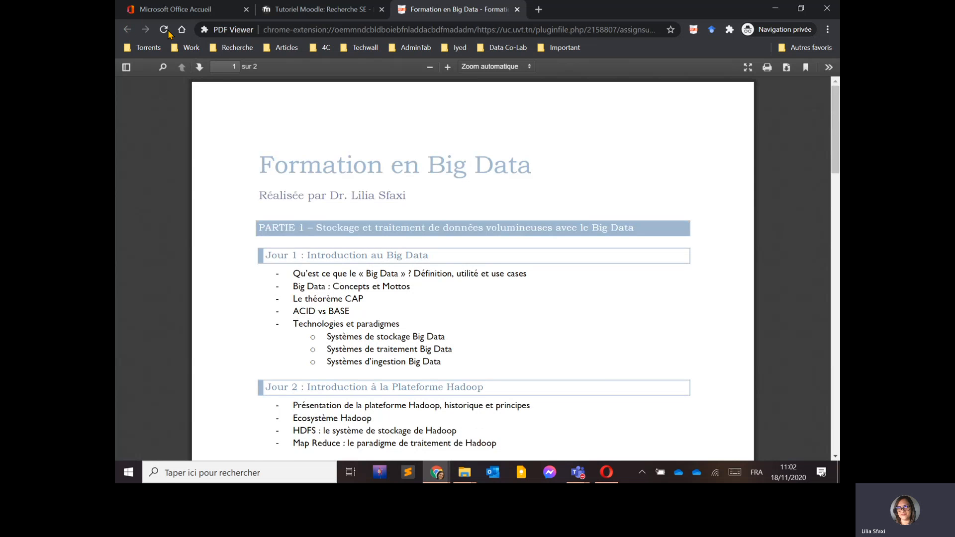
click(287, 10)
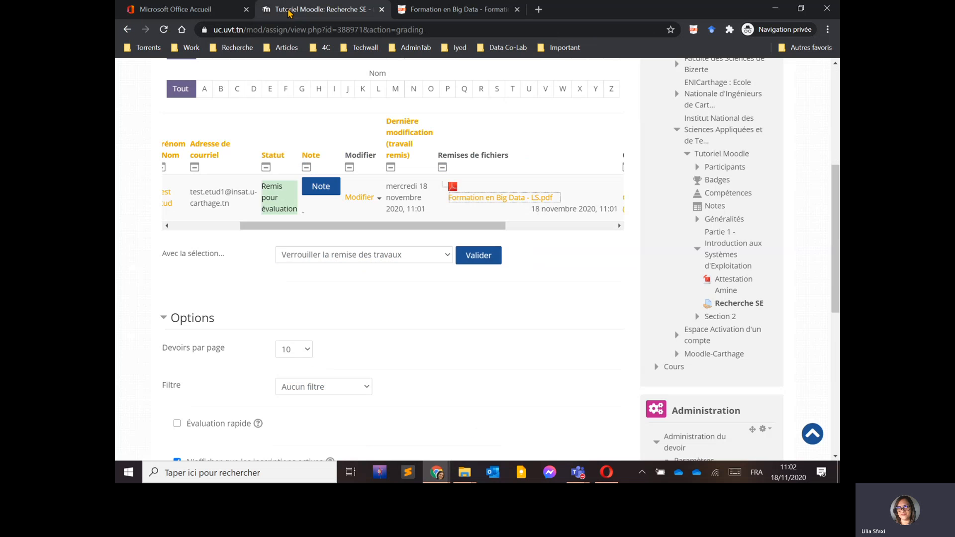
Grade the student's submission 15 out of 20 and save the grade.
click(320, 188)
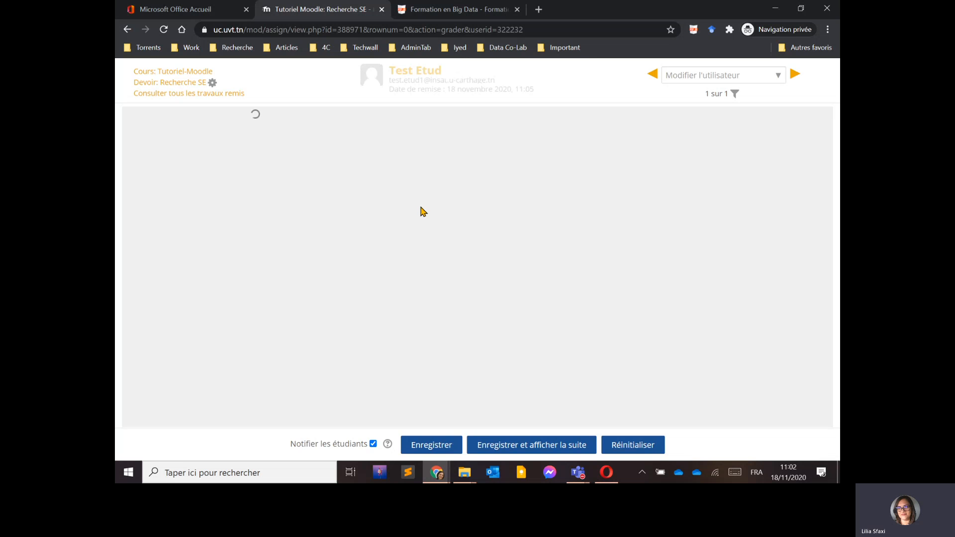
scroll(582, 289, down, 3)
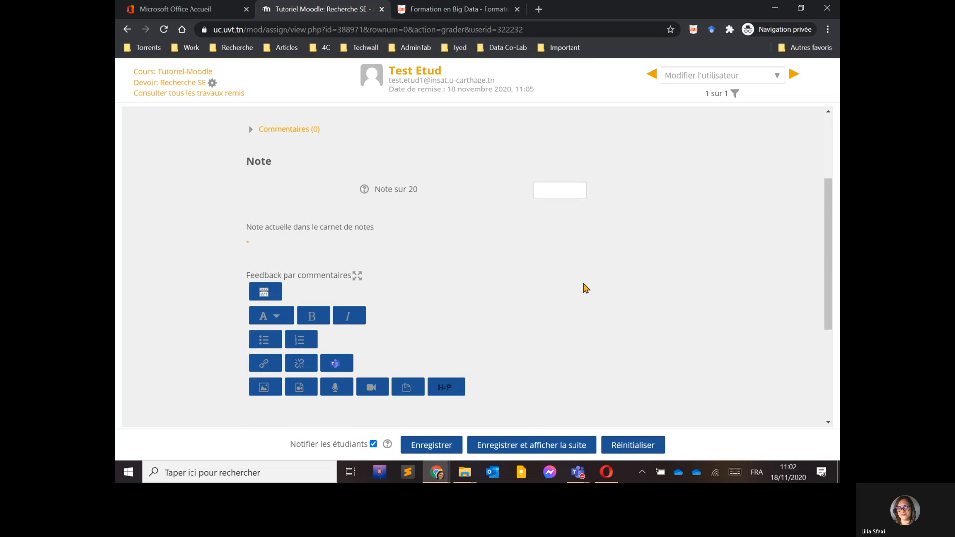
click(566, 194)
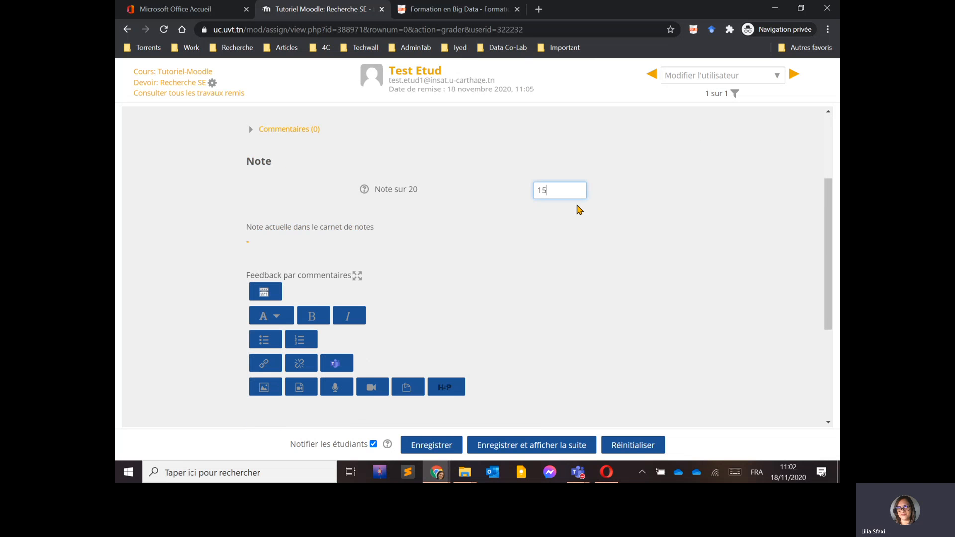
scroll(577, 223, down, 3)
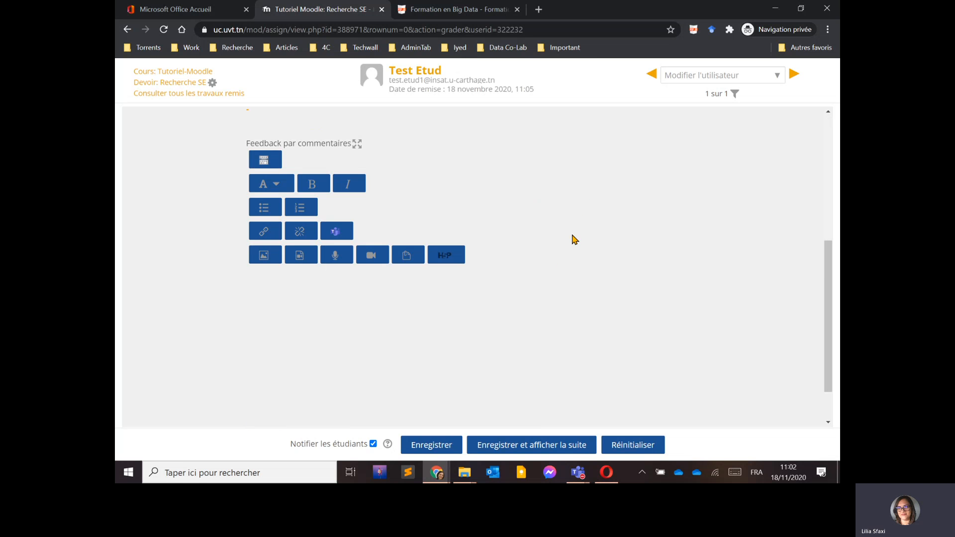
click(421, 448)
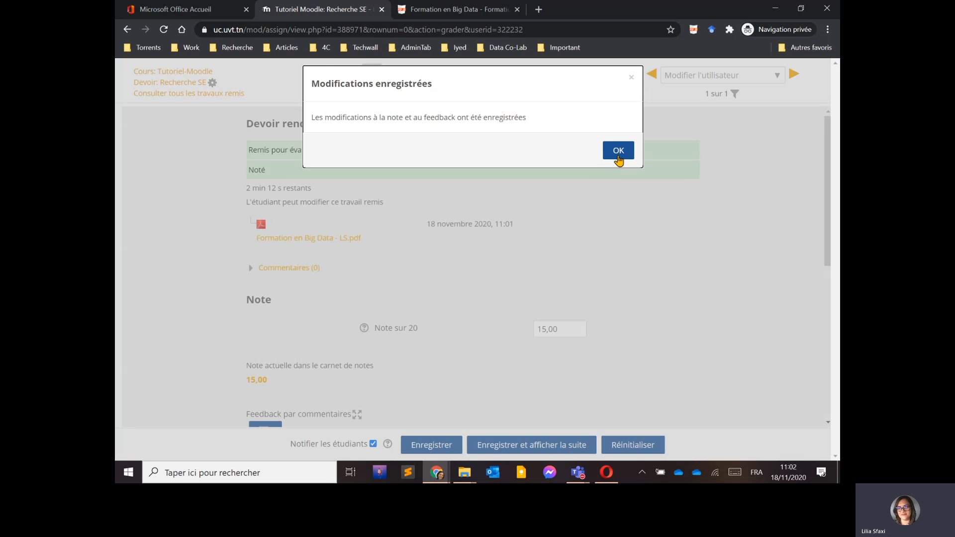
click(618, 150)
Switch to the student's browser, reload the assignment page and examine the grade feedback.
key(alt+Tab)
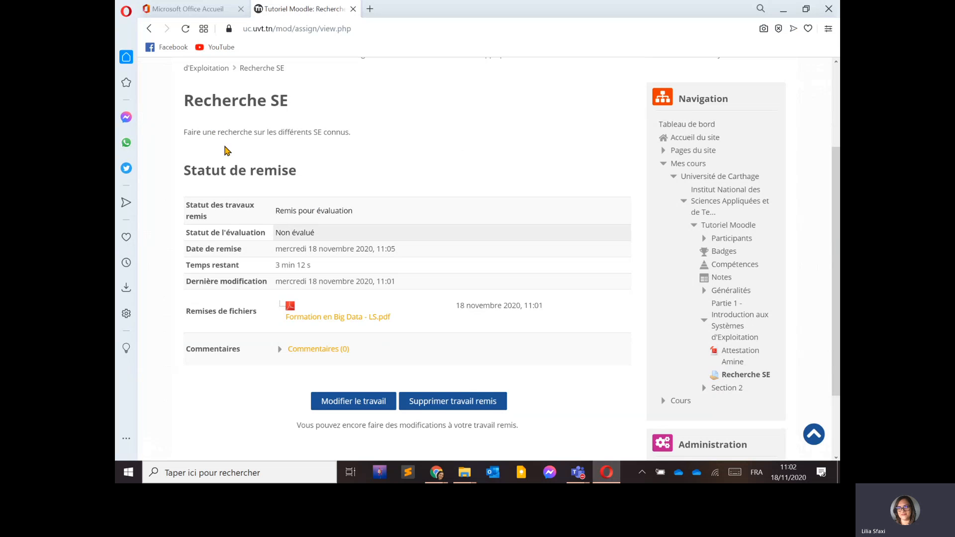
click(185, 28)
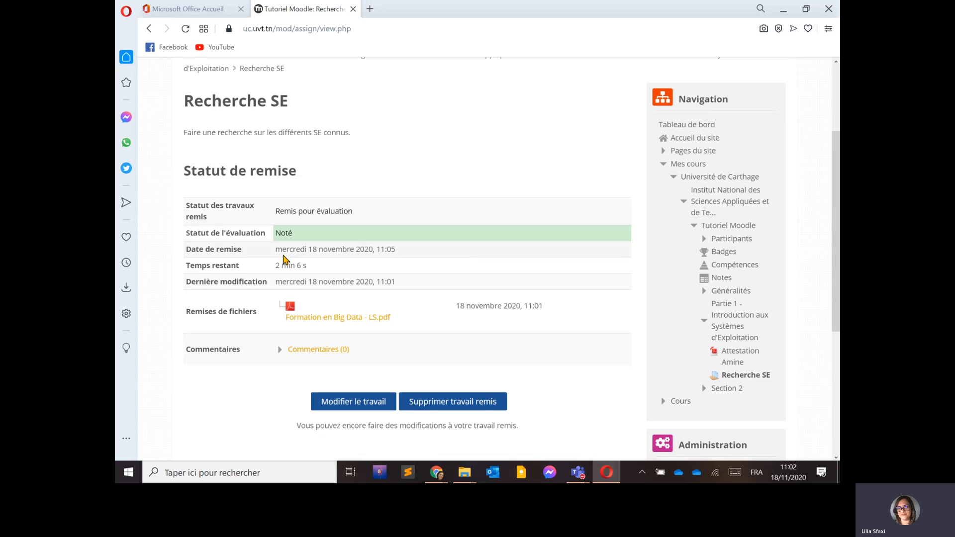
scroll(471, 302, down, 5)
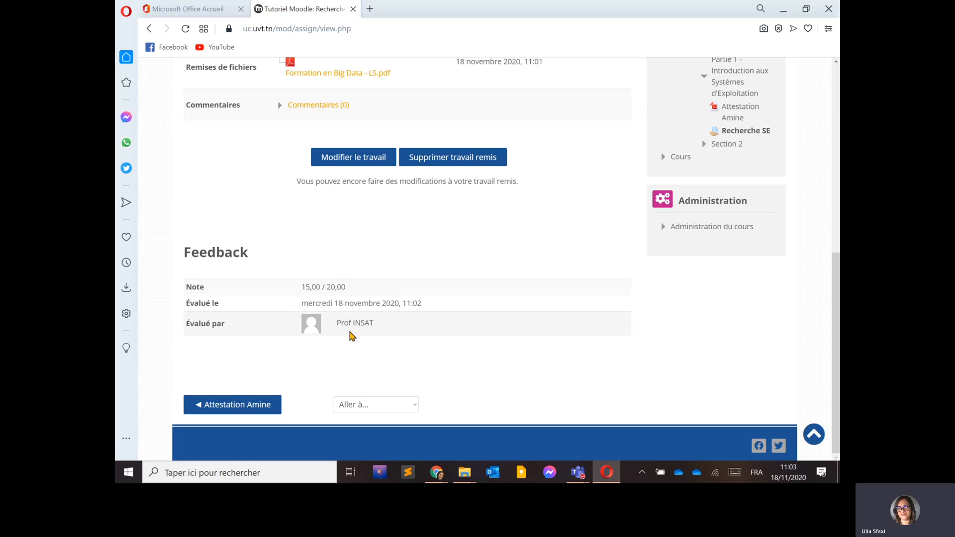
scroll(484, 301, up, 8)
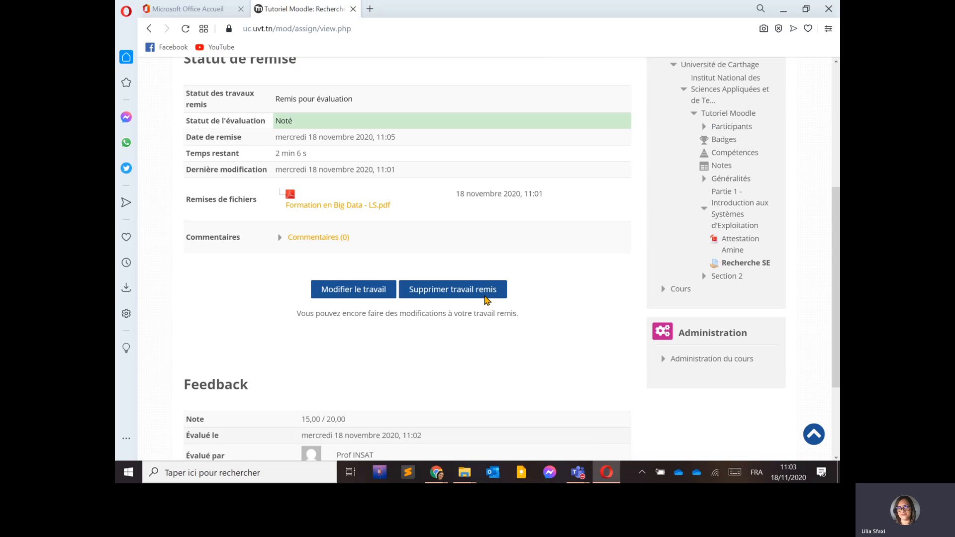
scroll(576, 346, down, 5)
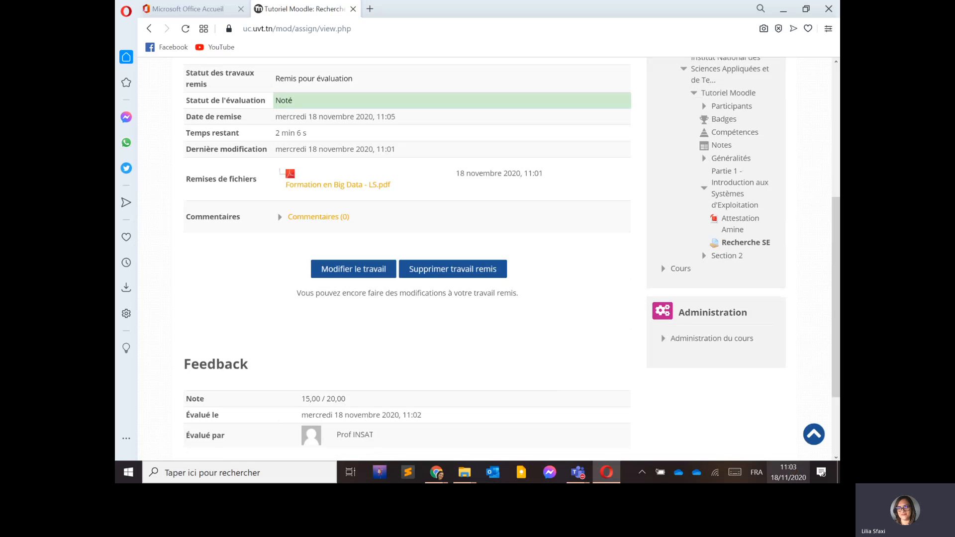
mouse_move(794, 478)
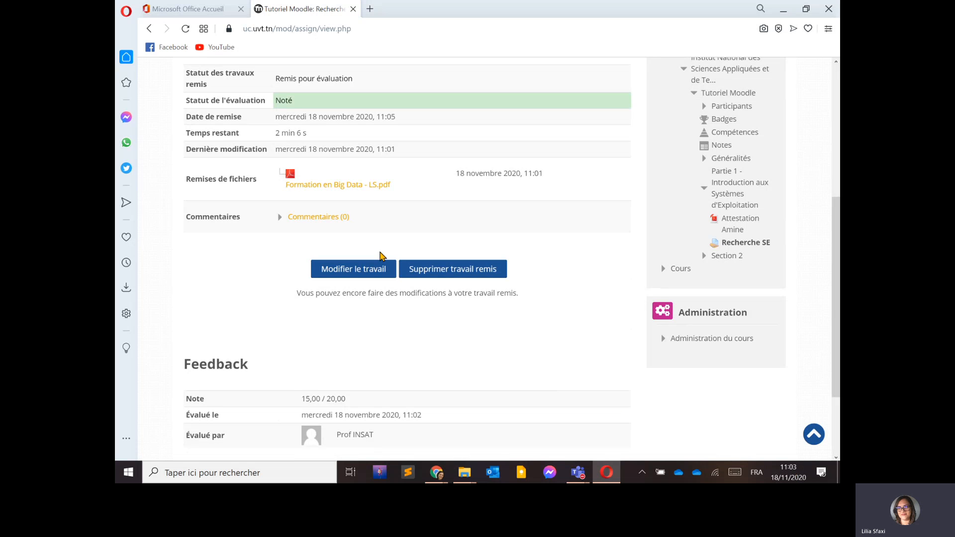
scroll(354, 248, up, 5)
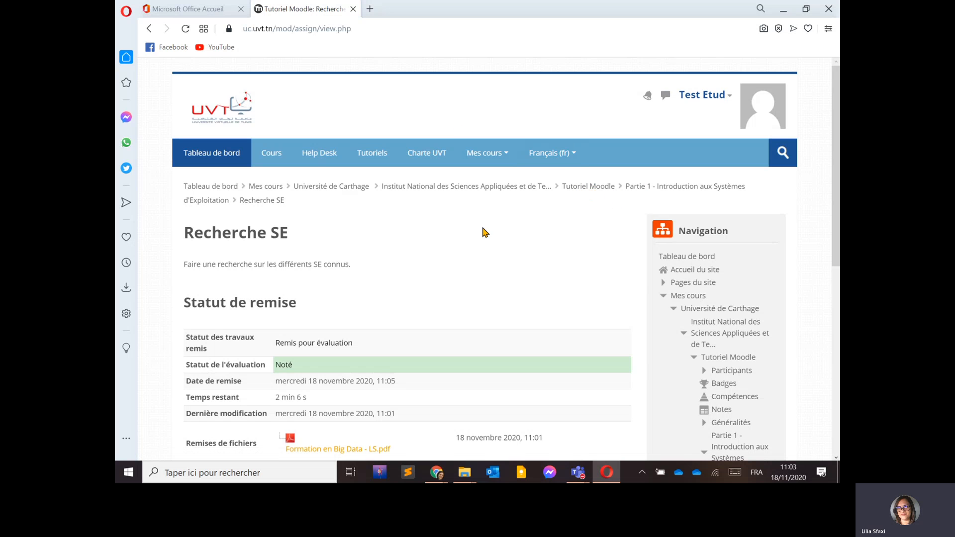
Return to the course, reopen Recherche SE as the student and delete the submitted work, confirming the deletion.
click(594, 188)
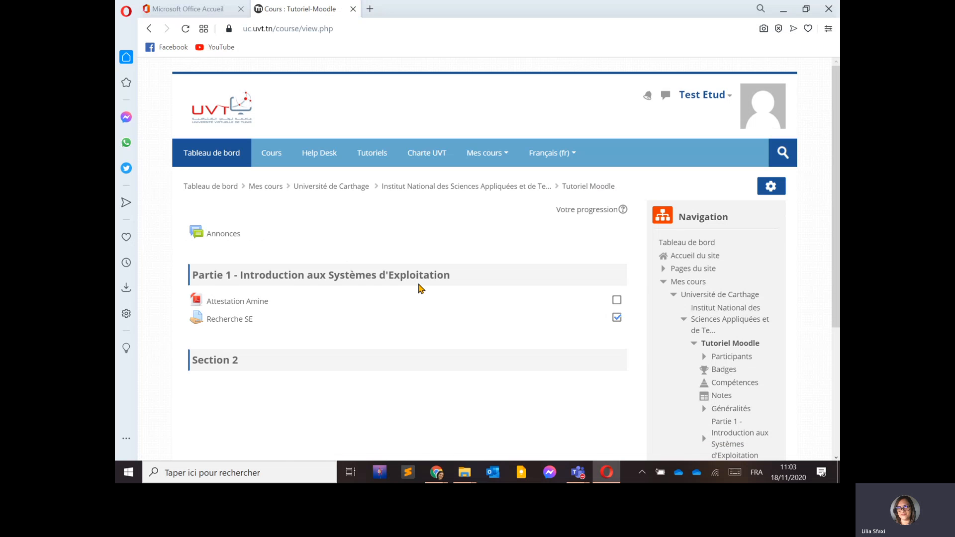
click(241, 319)
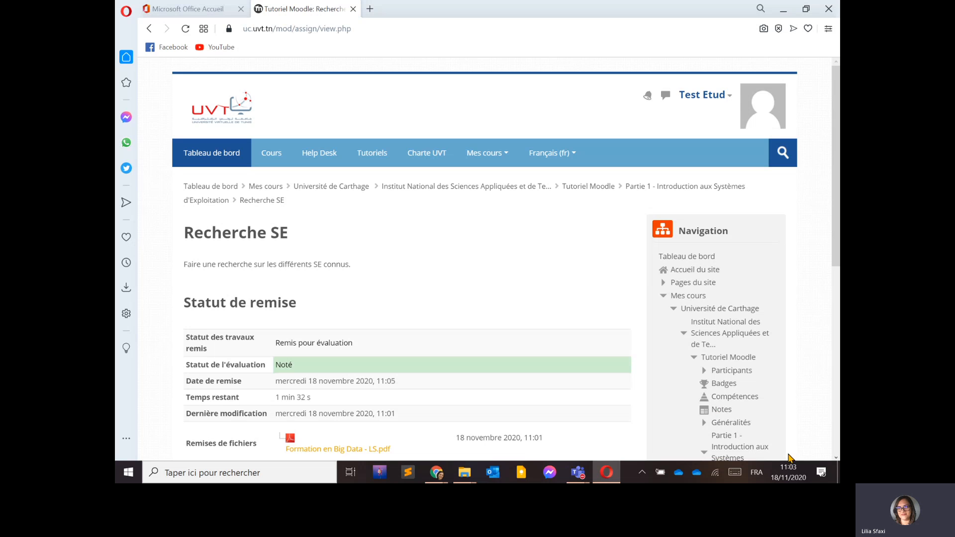
scroll(418, 332, down, 2)
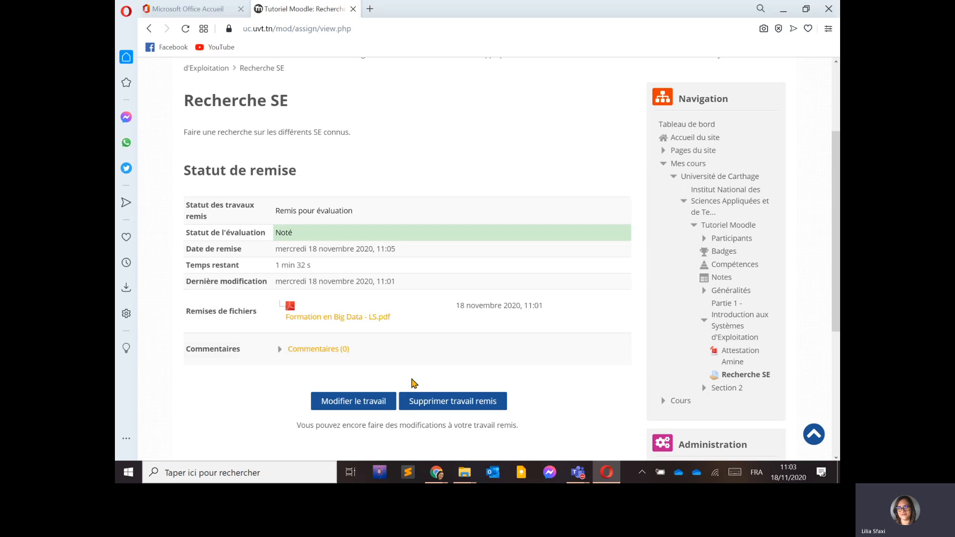
click(423, 403)
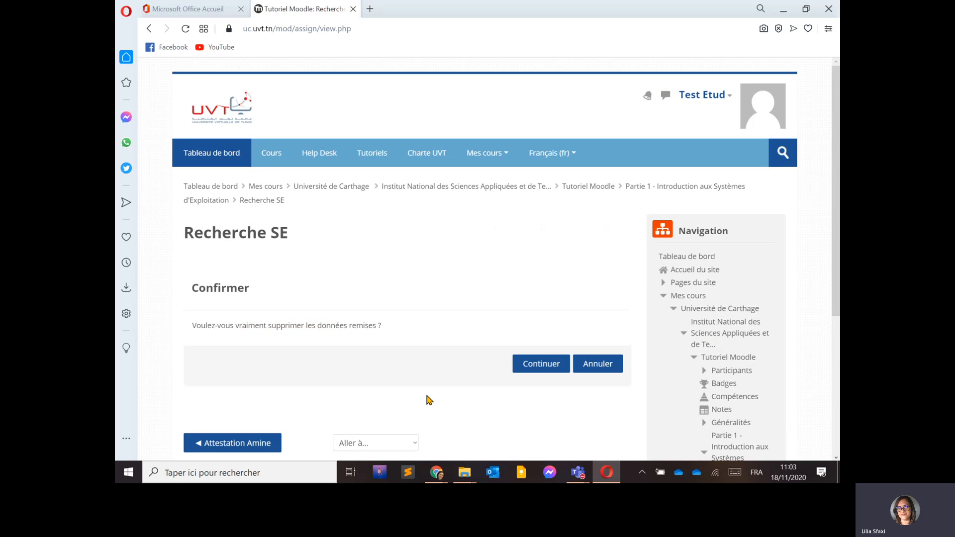
scroll(497, 323, down, 2)
click(548, 235)
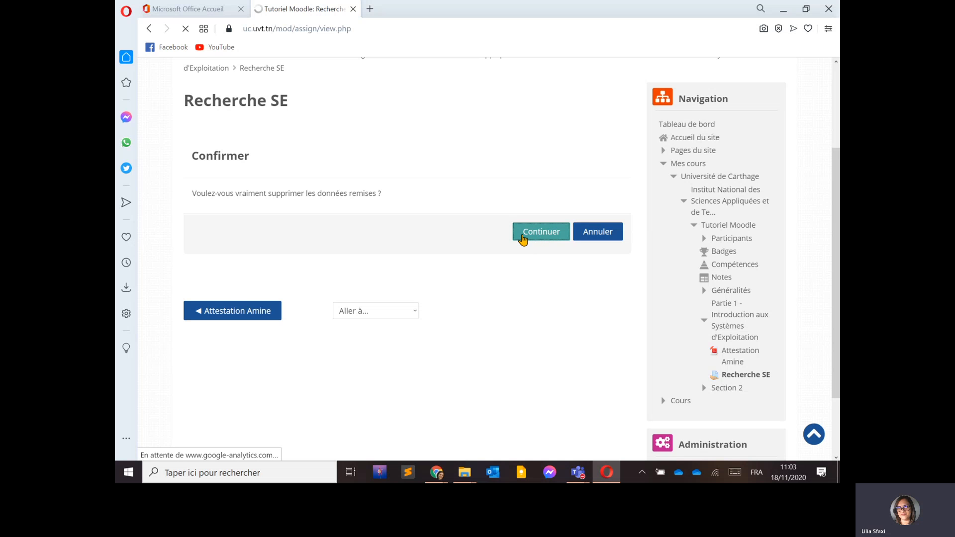
scroll(490, 276, down, 3)
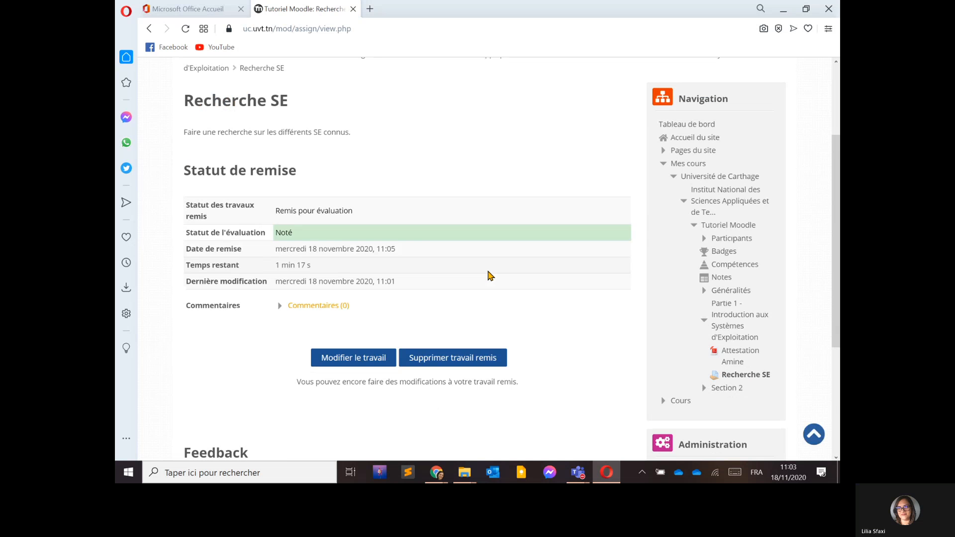
scroll(439, 297, down, 3)
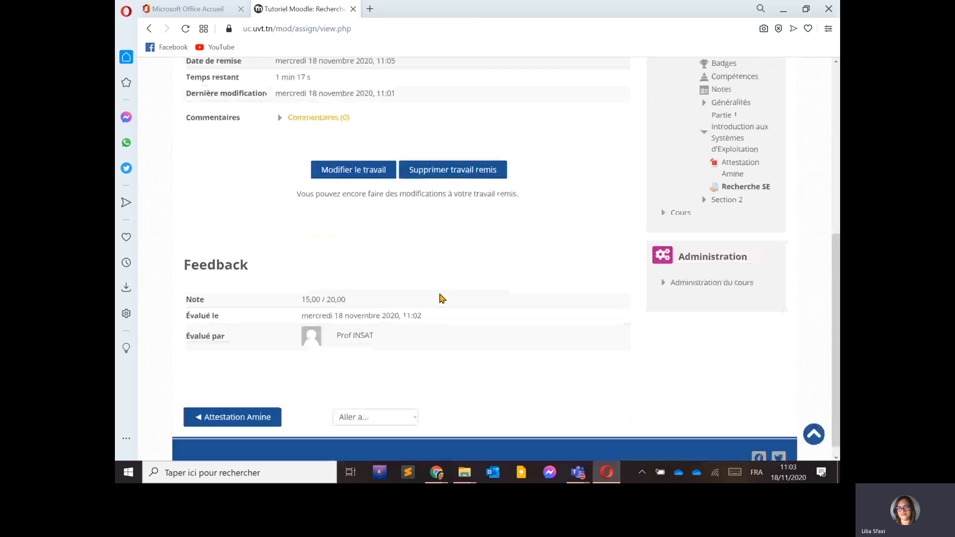
scroll(440, 297, up, 5)
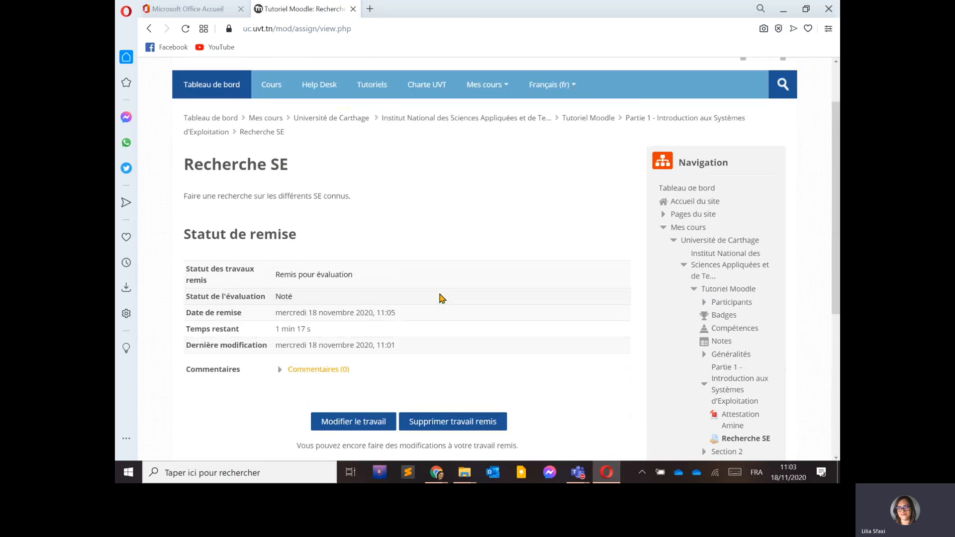
As the student, edit the Recherche SE submission and add repartition-pfa.pdf from the Documents folder to the file submissions area.
scroll(442, 297, up, 2)
scroll(423, 299, down, 3)
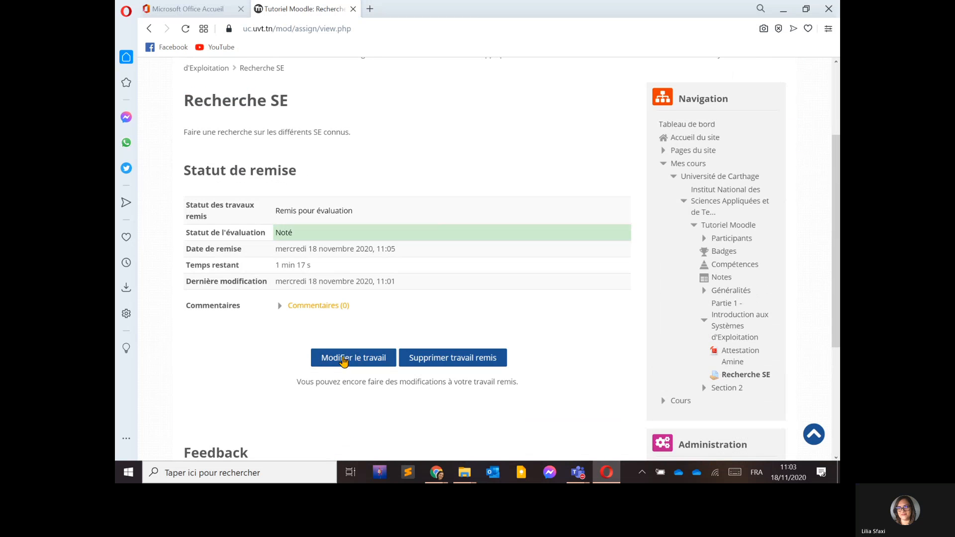
click(352, 356)
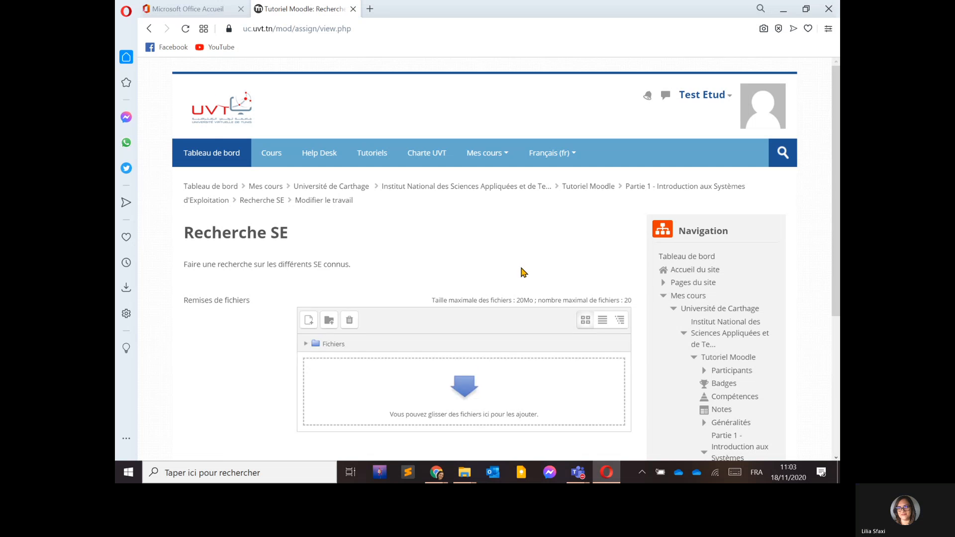
scroll(521, 264, down, 3)
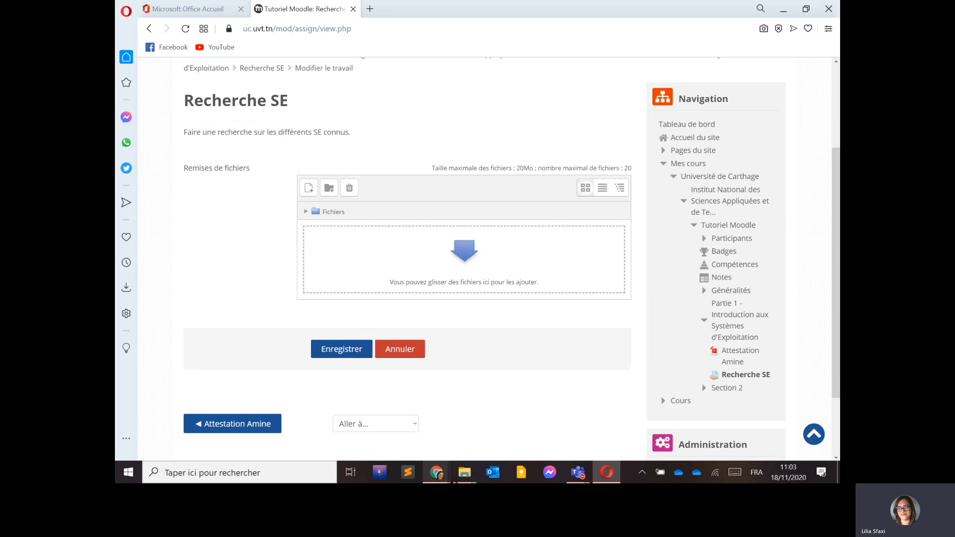
mouse_move(462, 473)
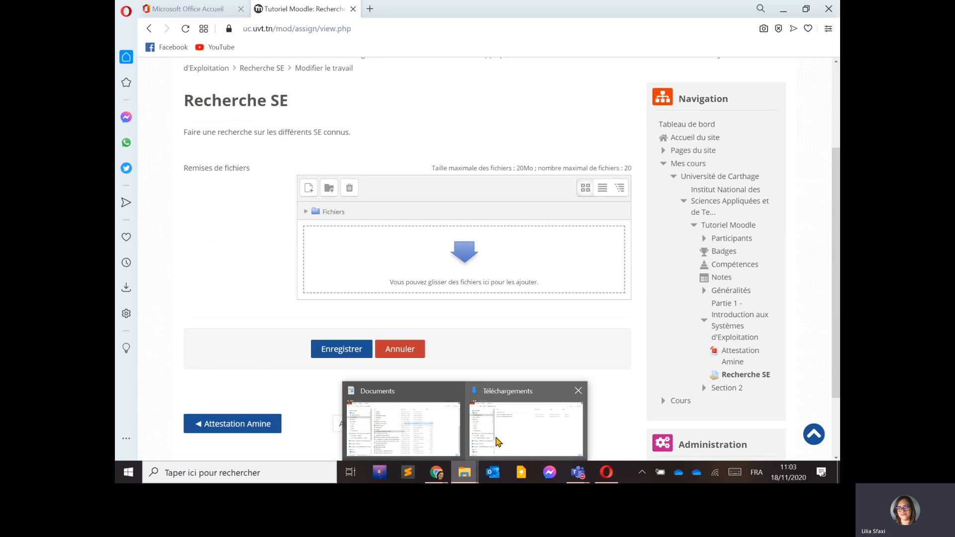
click(403, 425)
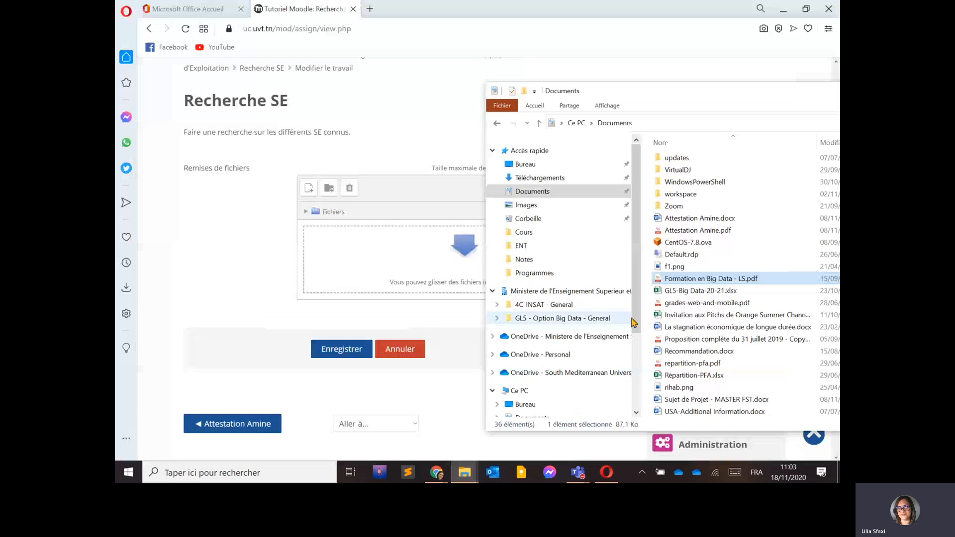
click(689, 303)
drag(689, 303, 667, 303)
click(678, 363)
drag(679, 368, 368, 266)
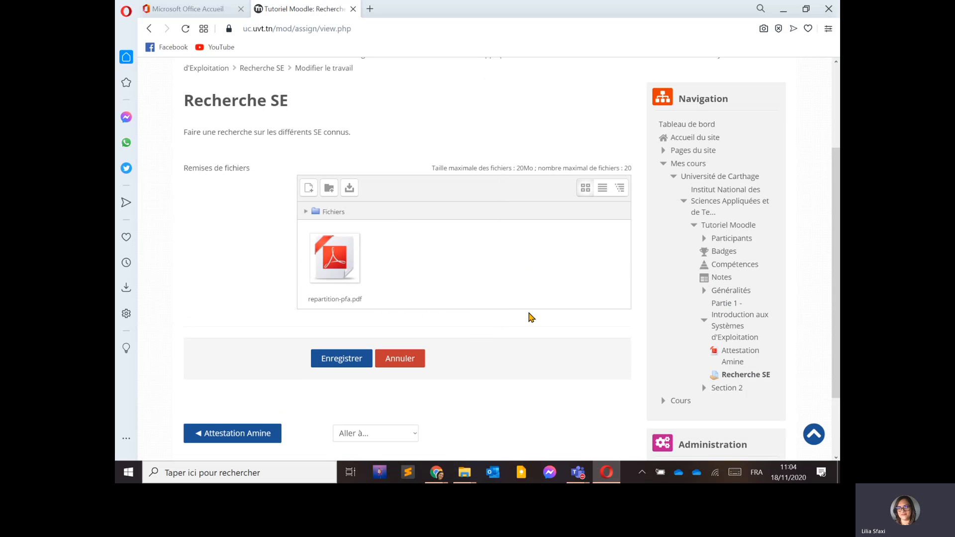
Save the modified submission with the new file.
scroll(520, 315, down, 2)
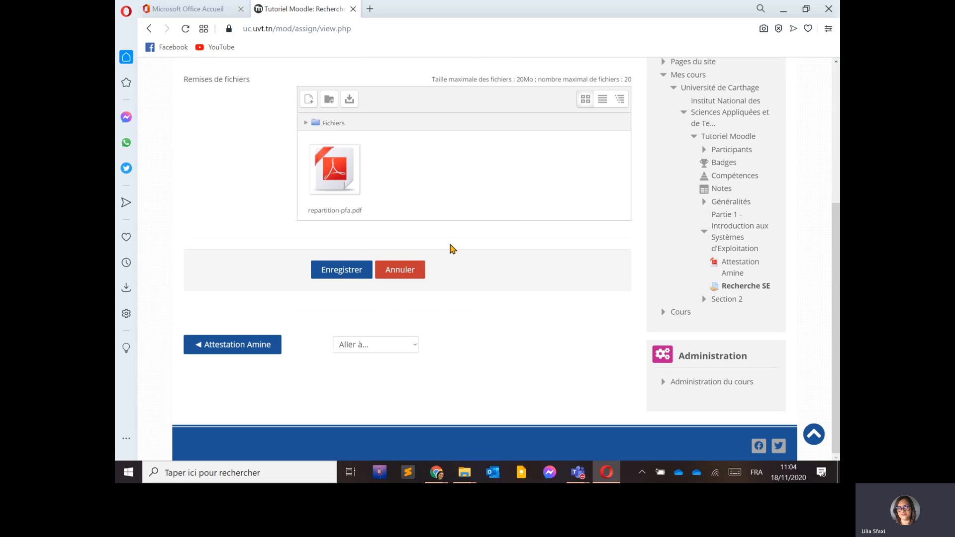
scroll(472, 243, up, 5)
scroll(471, 241, down, 3)
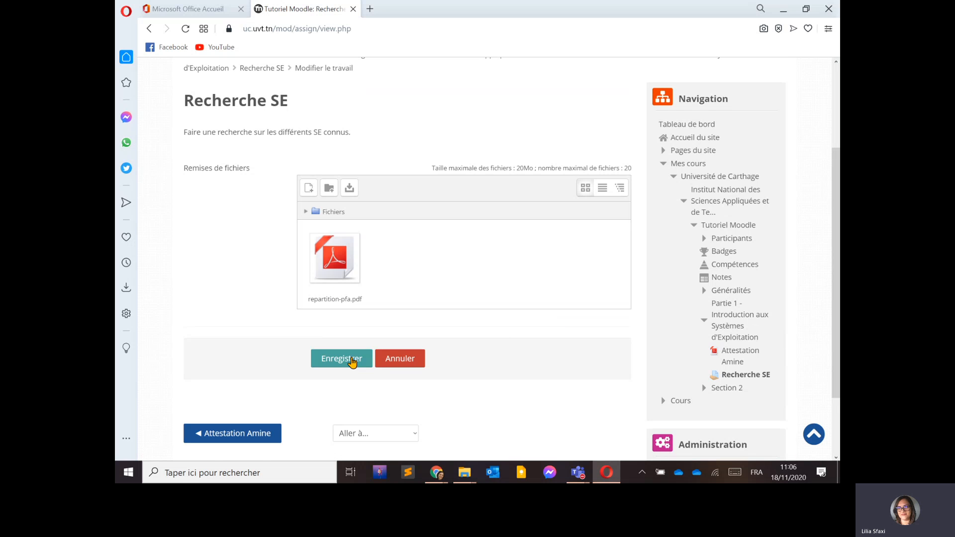
click(346, 358)
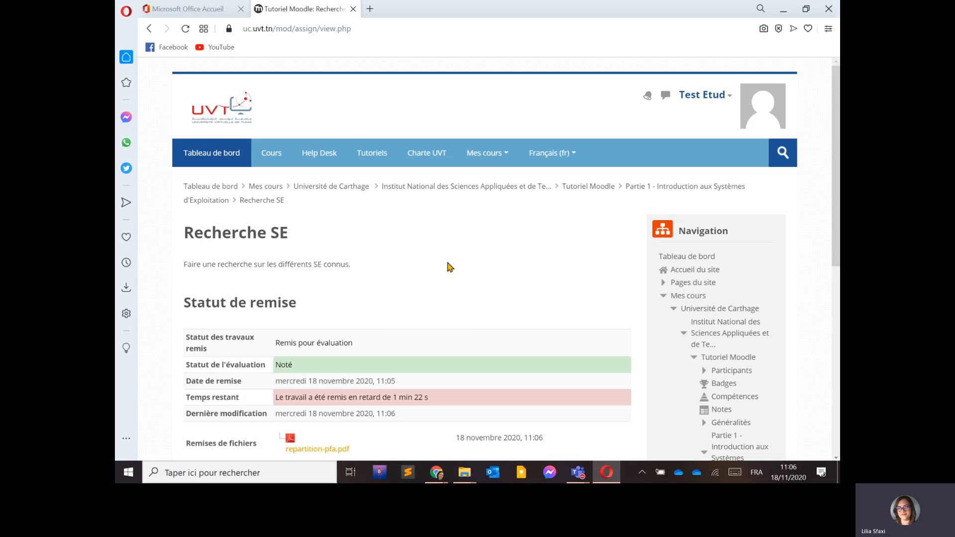
Switch to the teacher's browser, reload the grading page and examine the student's submission status.
key(alt+Tab)
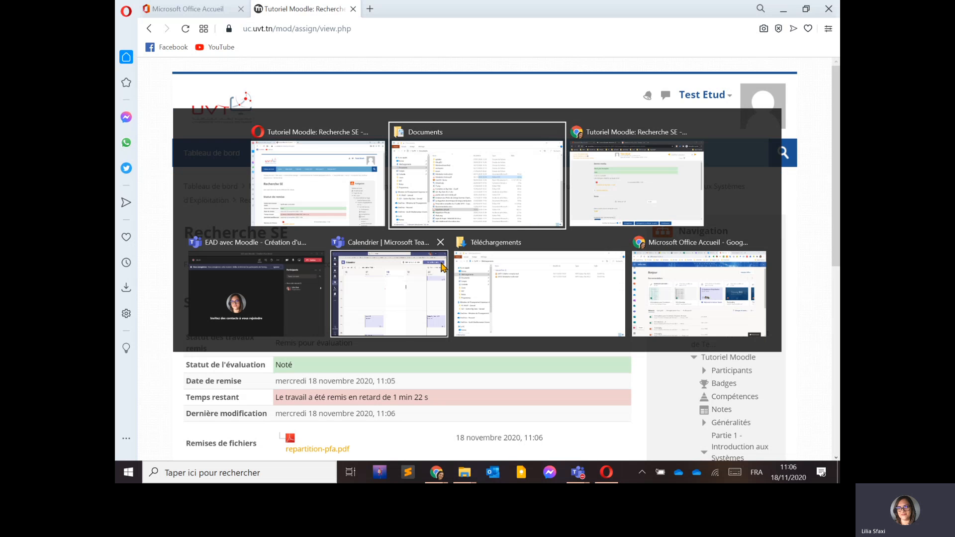
key(alt+Tab)
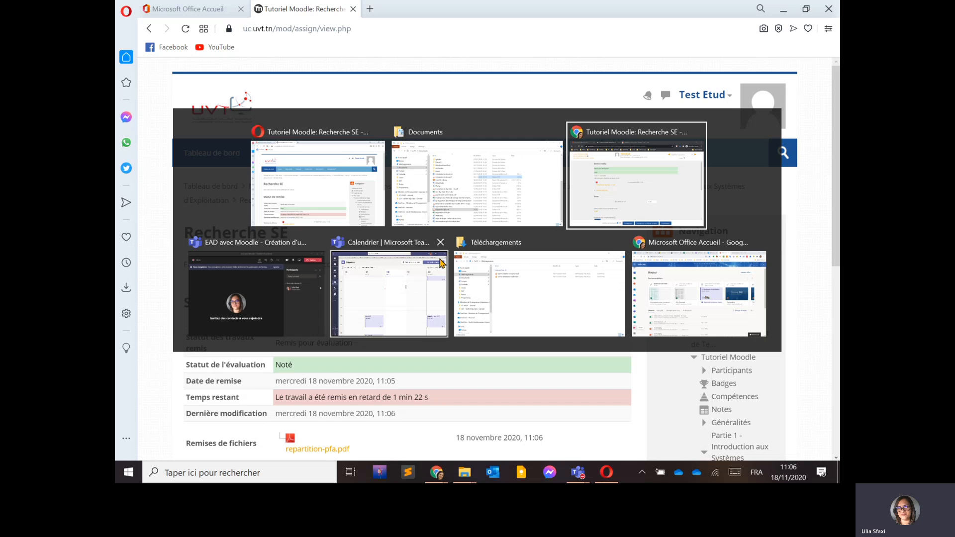
key(F5)
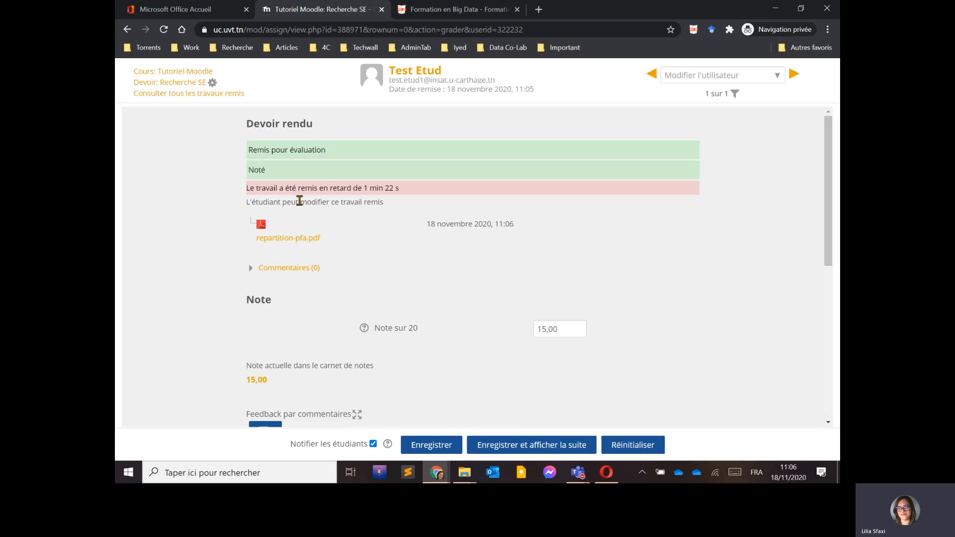
drag(249, 189, 391, 187)
click(390, 188)
scroll(411, 245, down, 3)
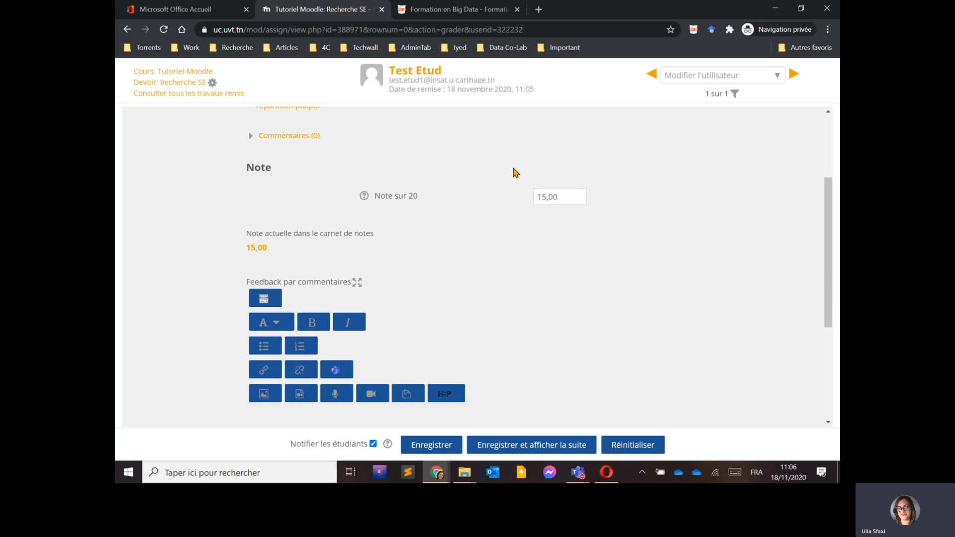
scroll(378, 119, up, 3)
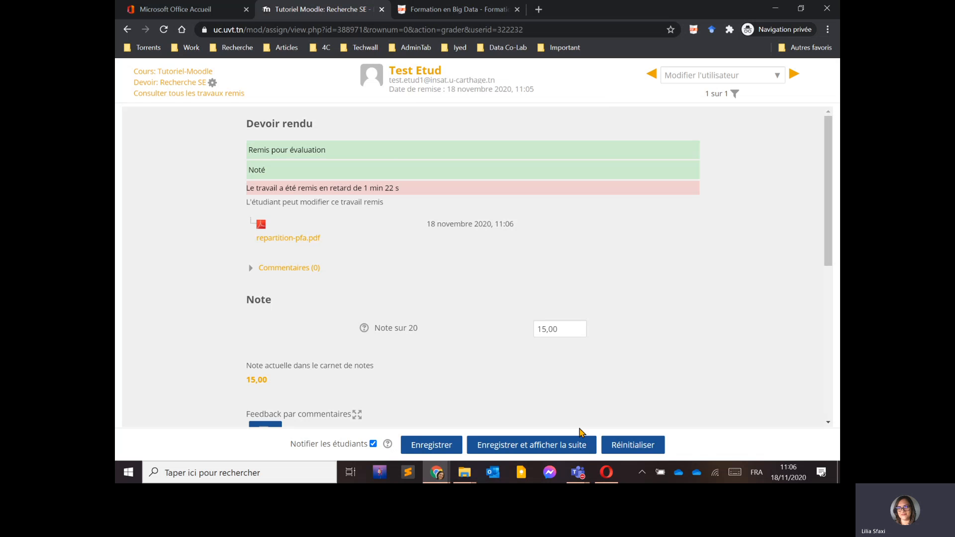
mouse_move(578, 472)
click(624, 396)
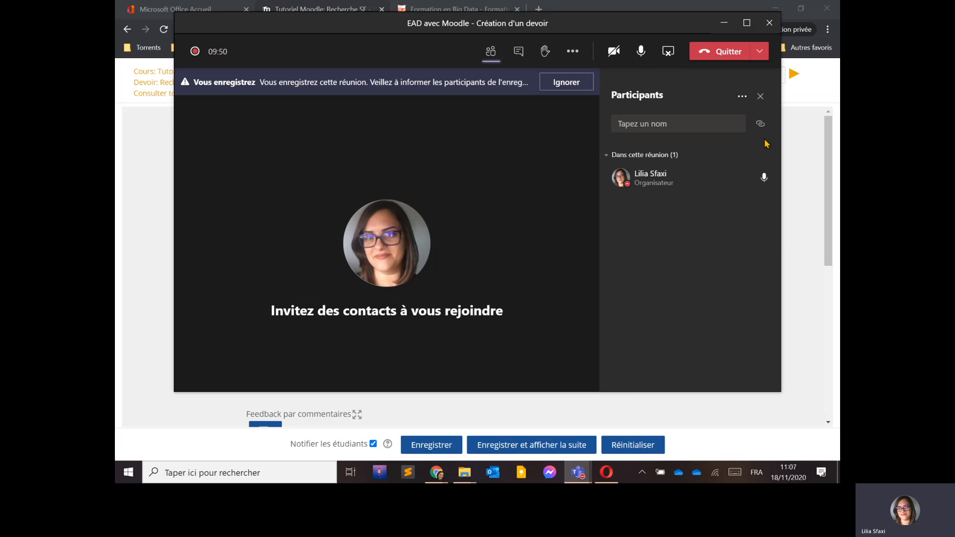
click(572, 51)
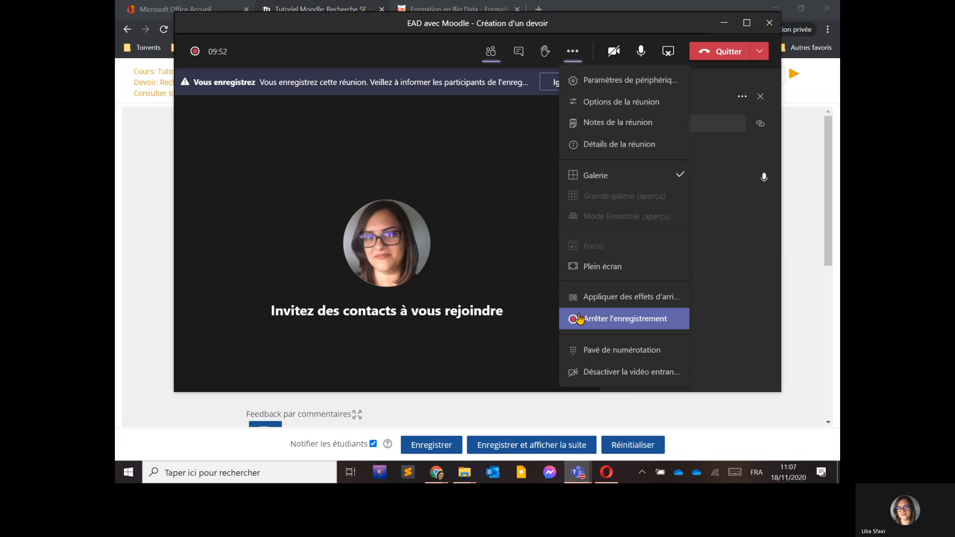